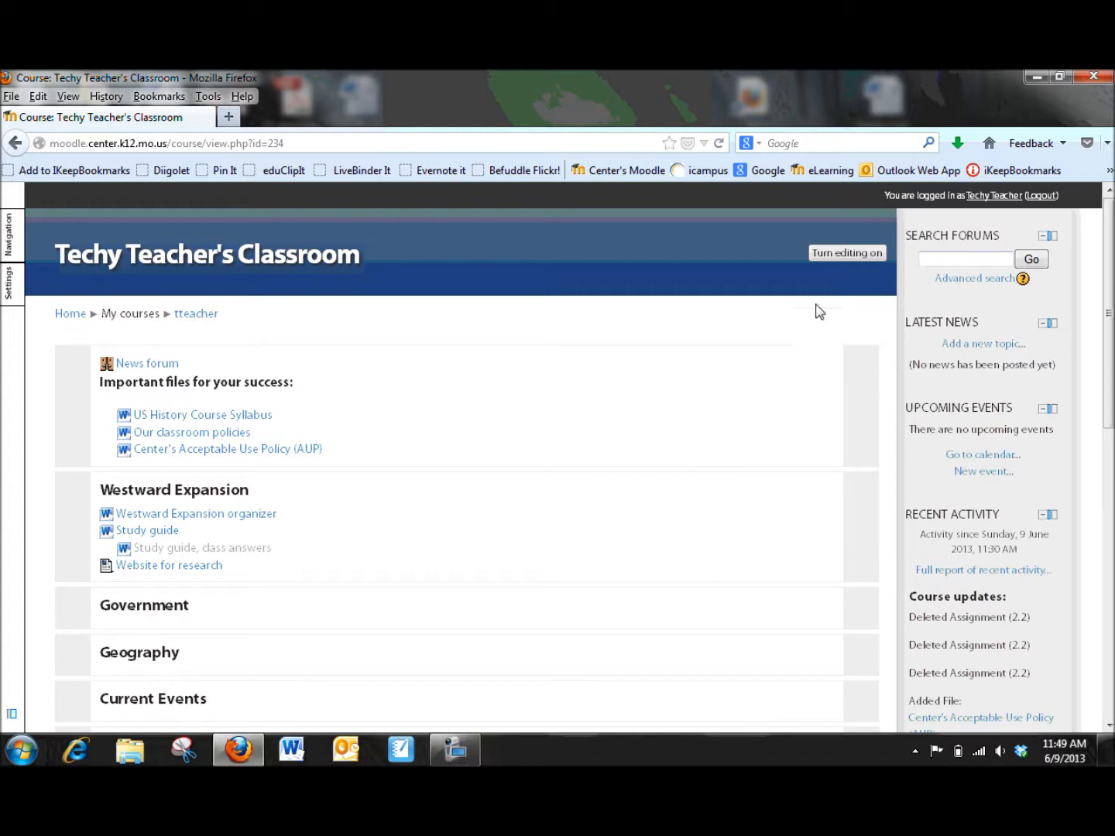
Step: Turn editing on for the course
left_click(824, 255)
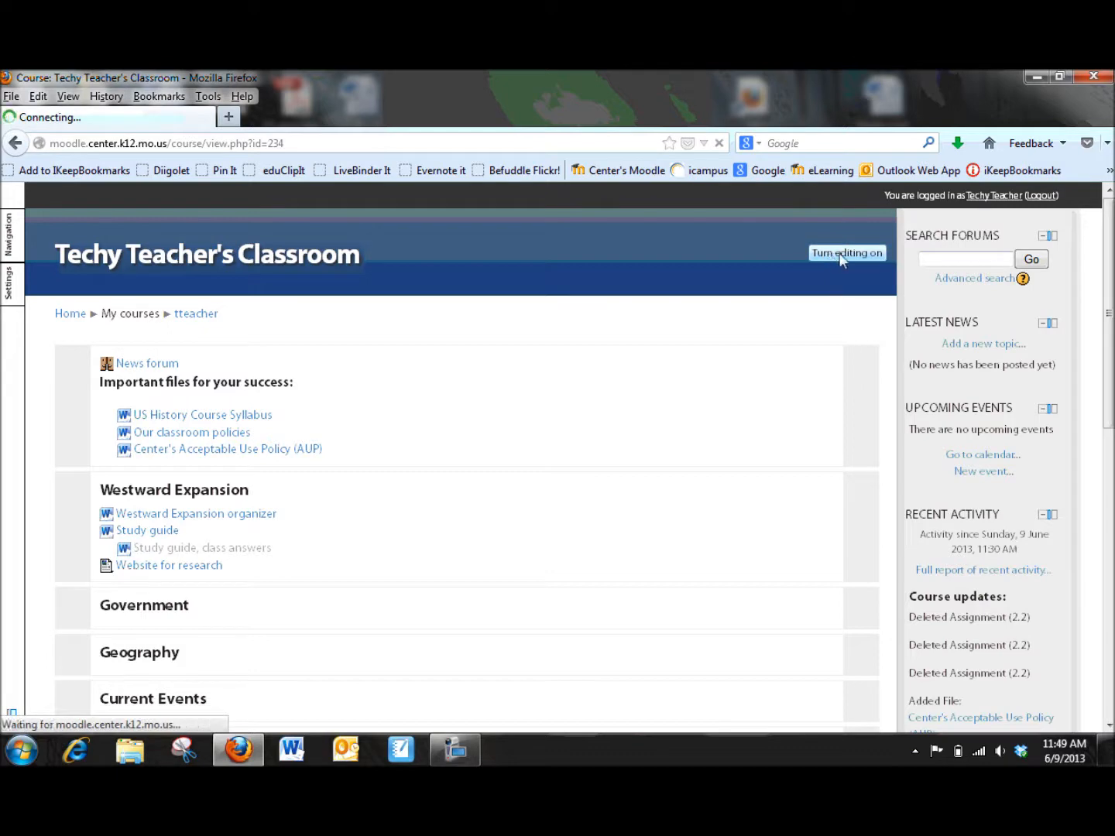
scroll(578, 499, "down", 3)
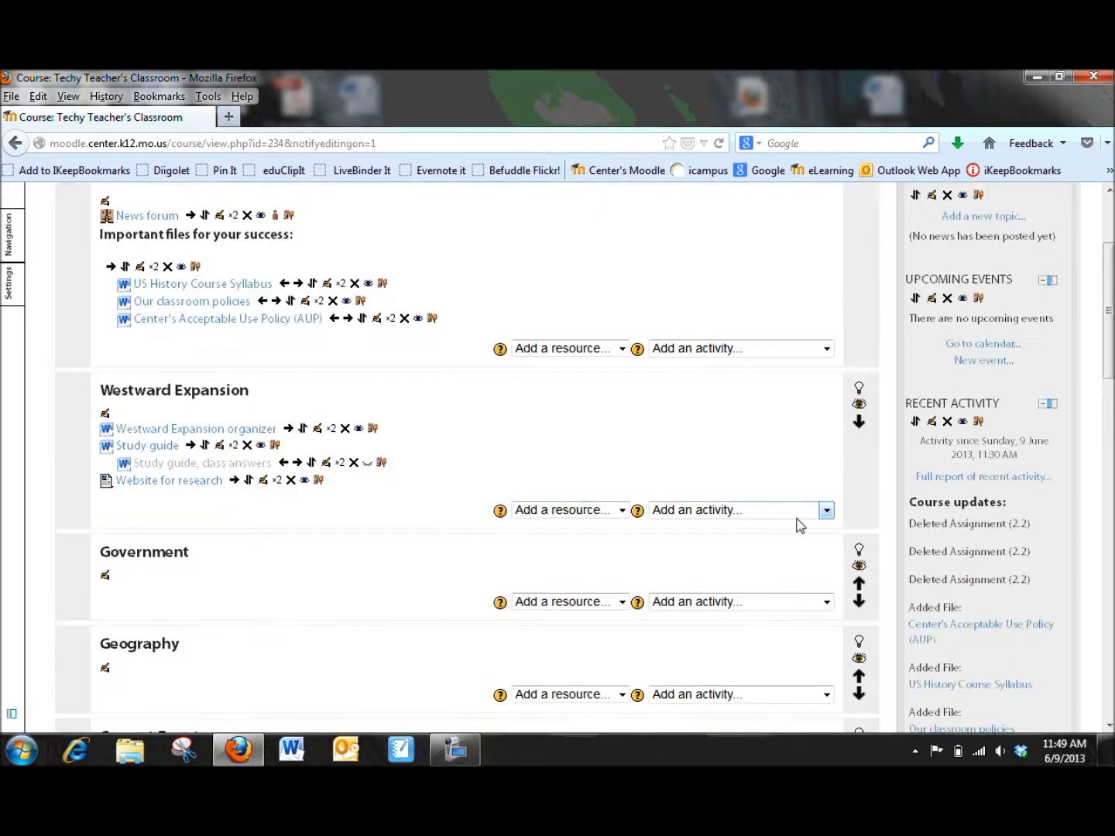
Step: Add an Advanced uploading of files assignment to the Westward Expansion section
left_click(828, 512)
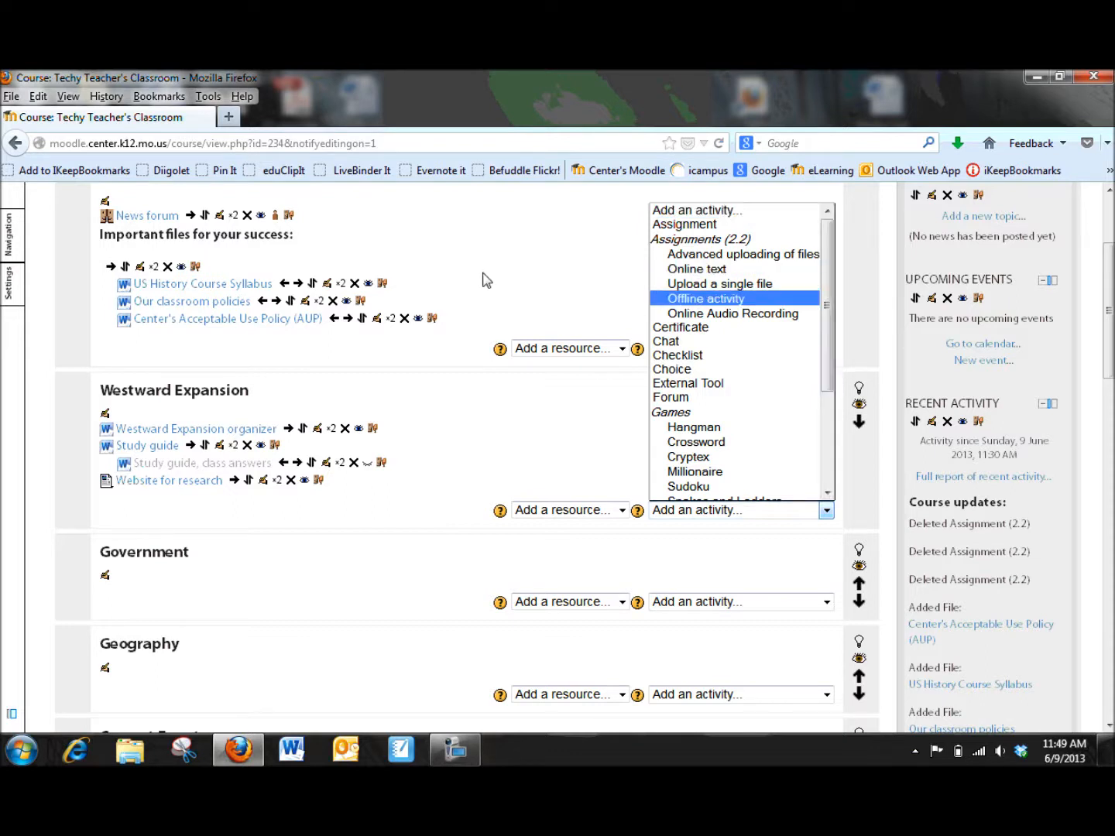
left_click(505, 306)
scroll(501, 317, "up", 3)
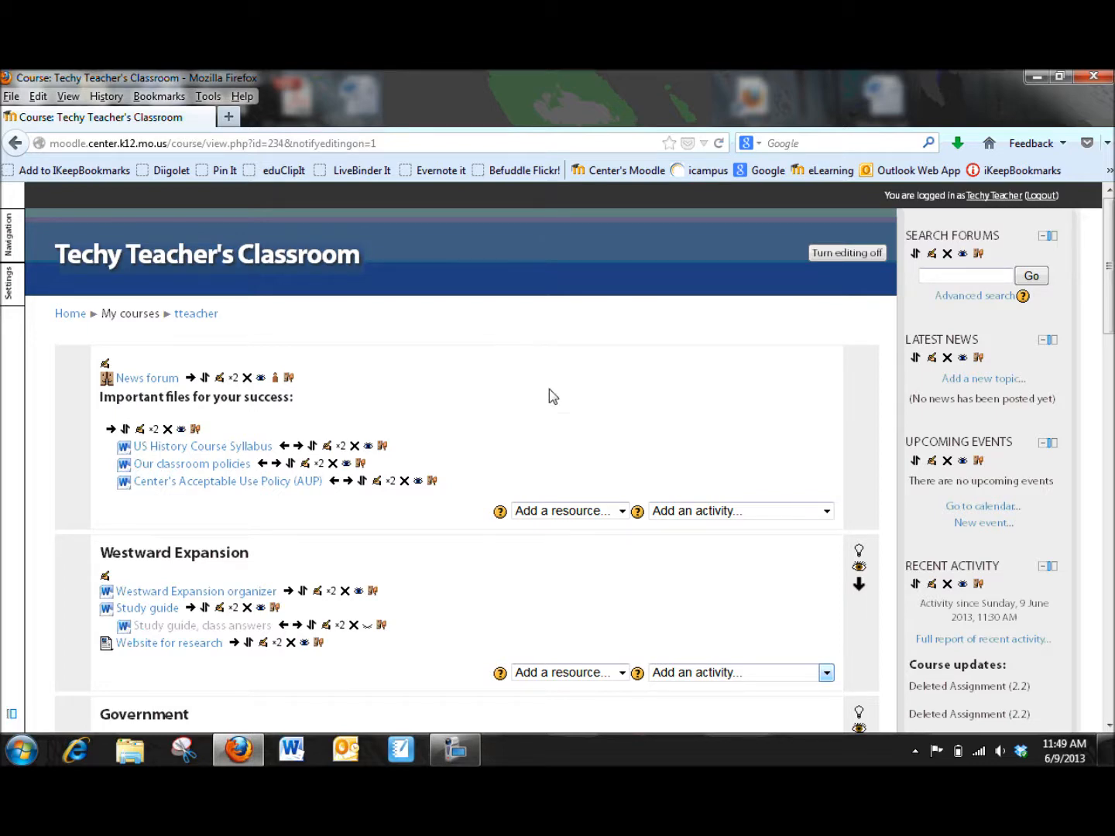
scroll(665, 579, "down", 3)
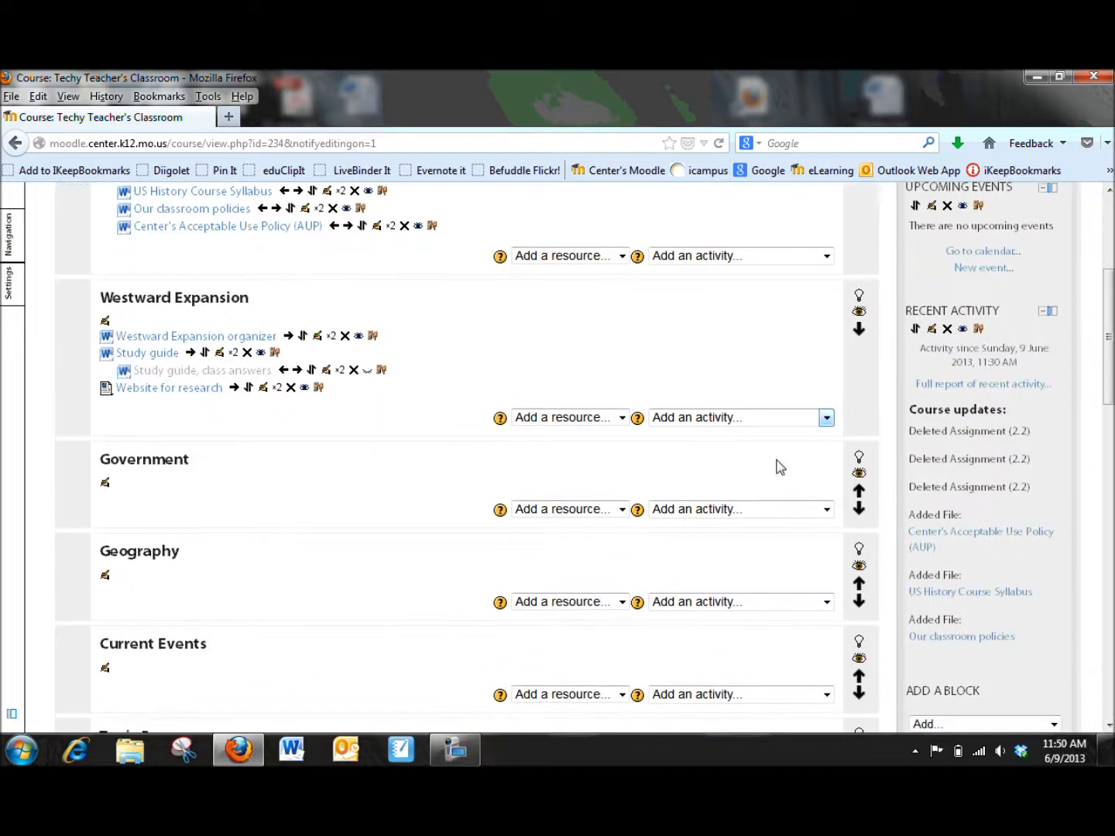
left_click(827, 420)
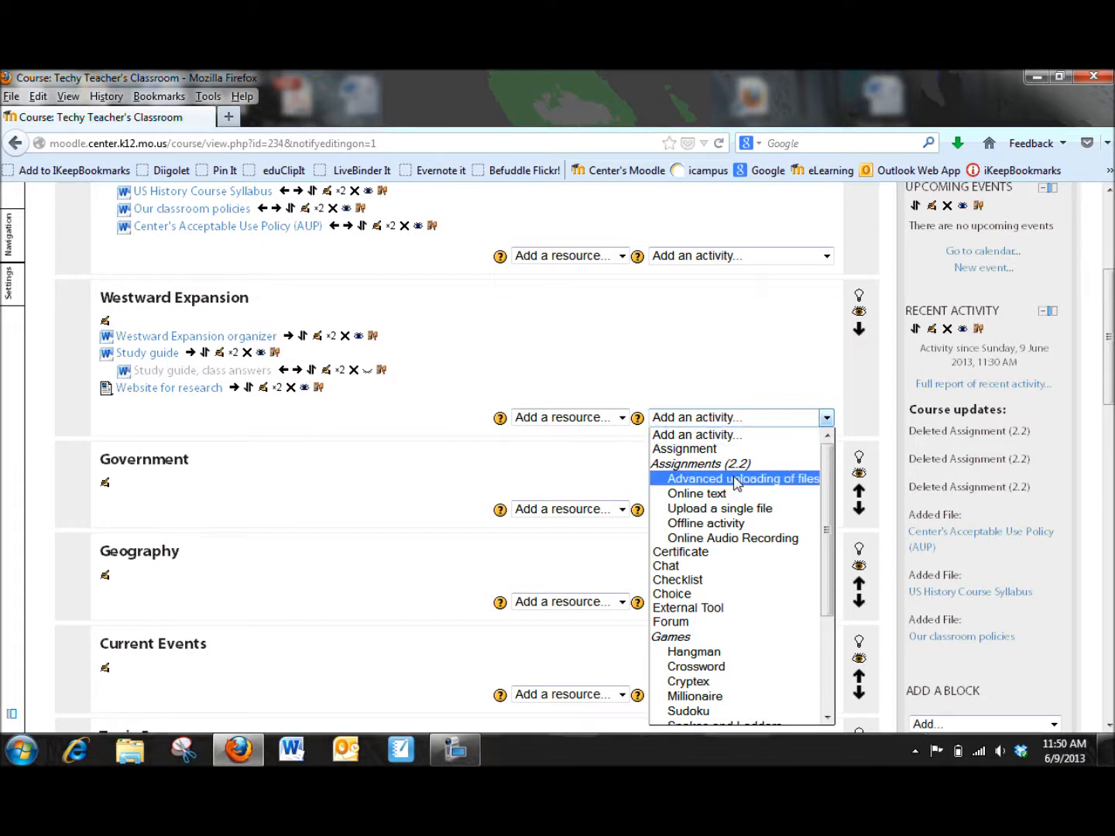
left_click(775, 480)
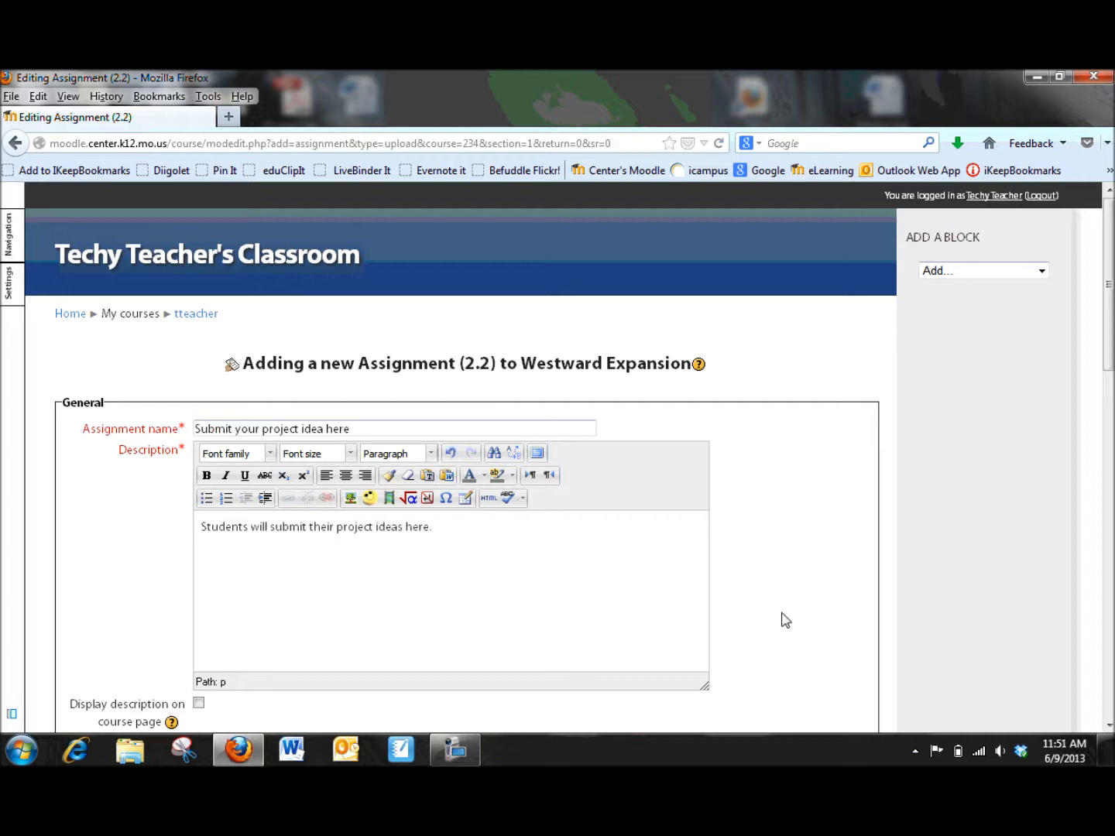
Step: Review the day and month options for the Available from and Due date settings
scroll(771, 612, "down", 5)
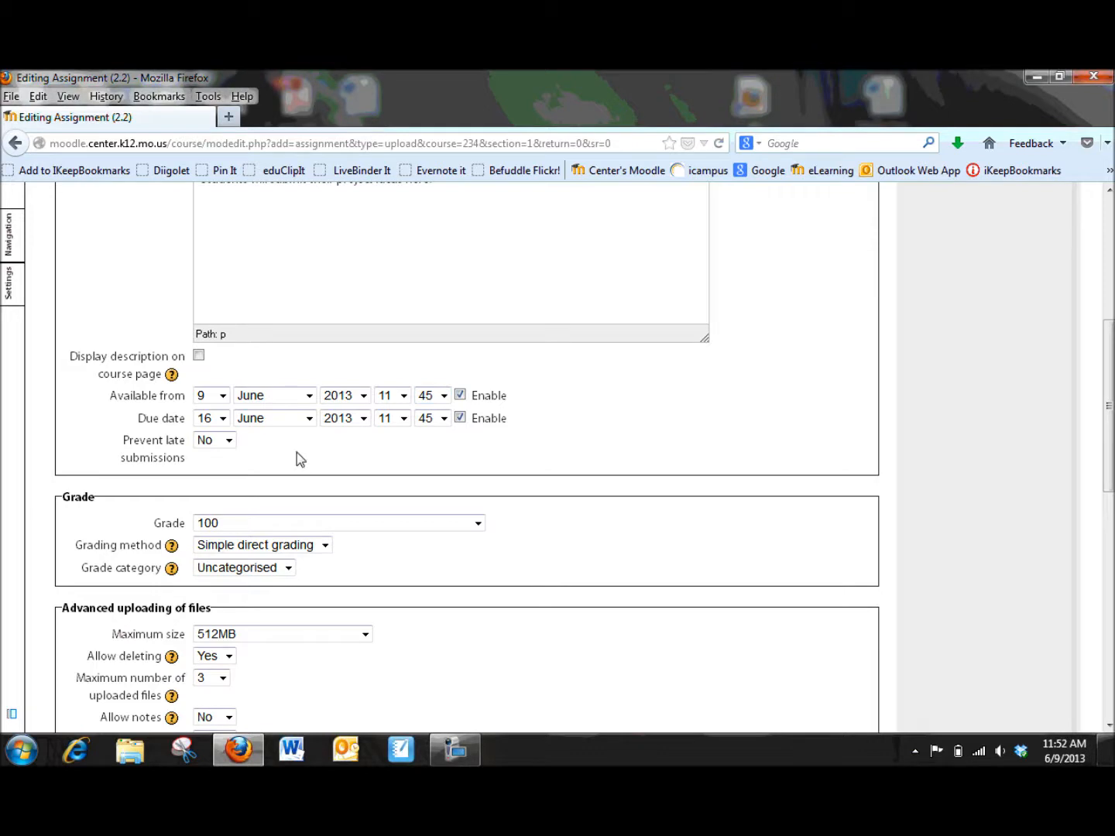
left_click(309, 397)
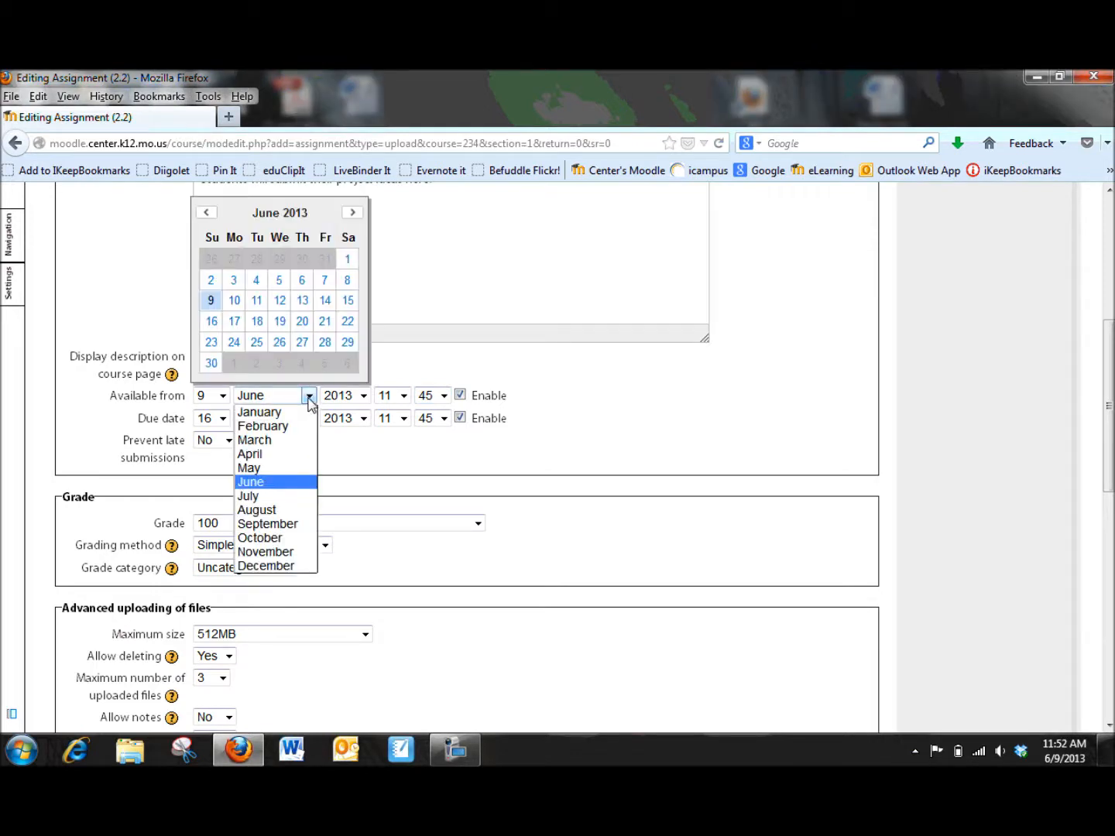
left_click(309, 396)
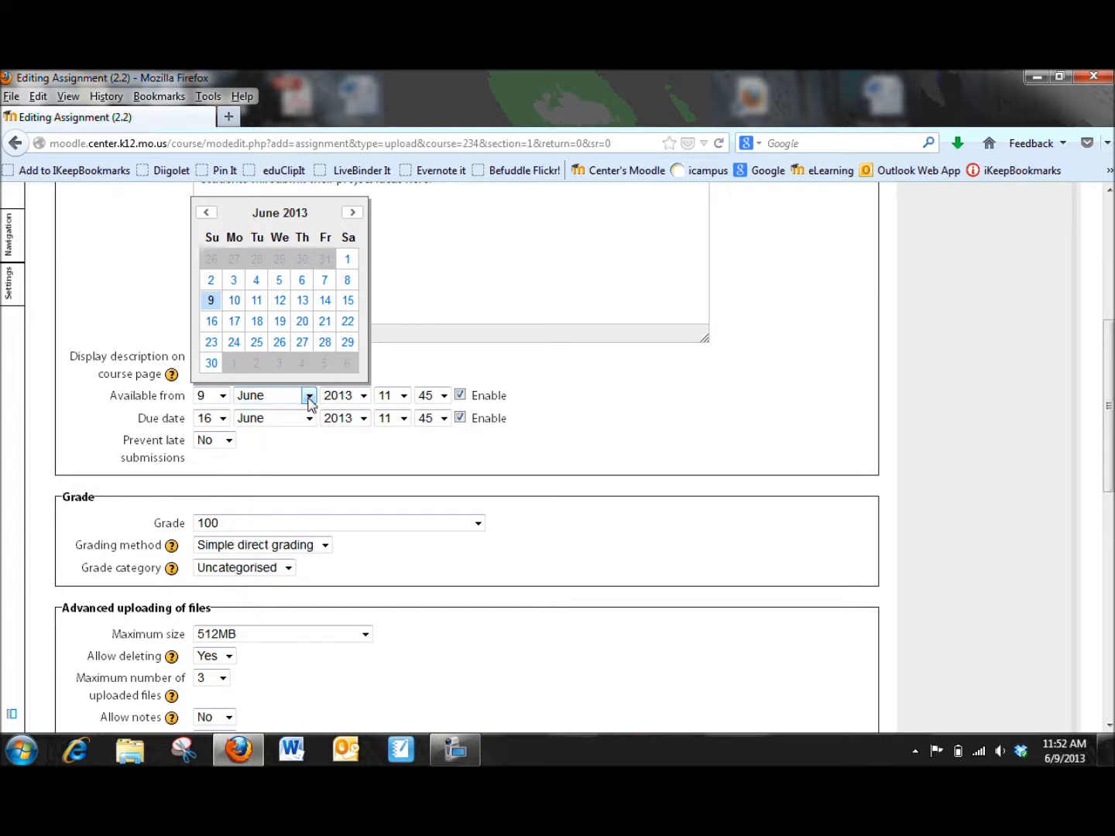
left_click(223, 397)
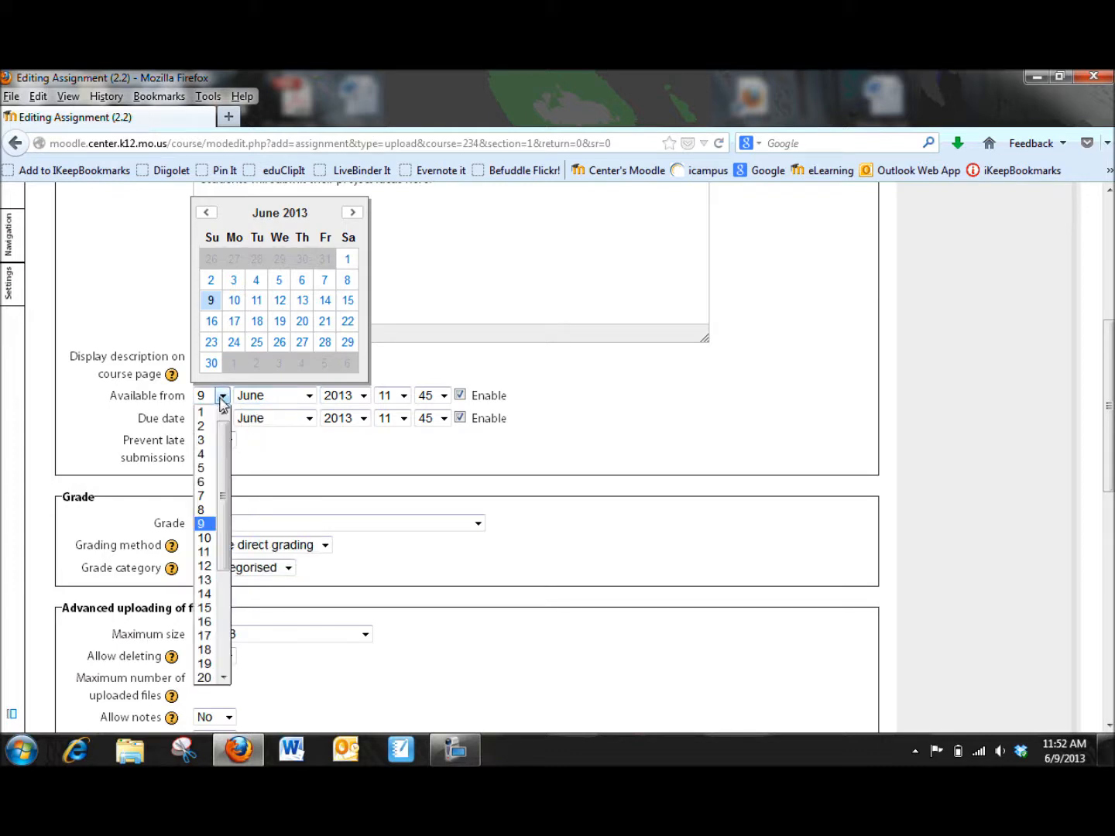
left_click(299, 452)
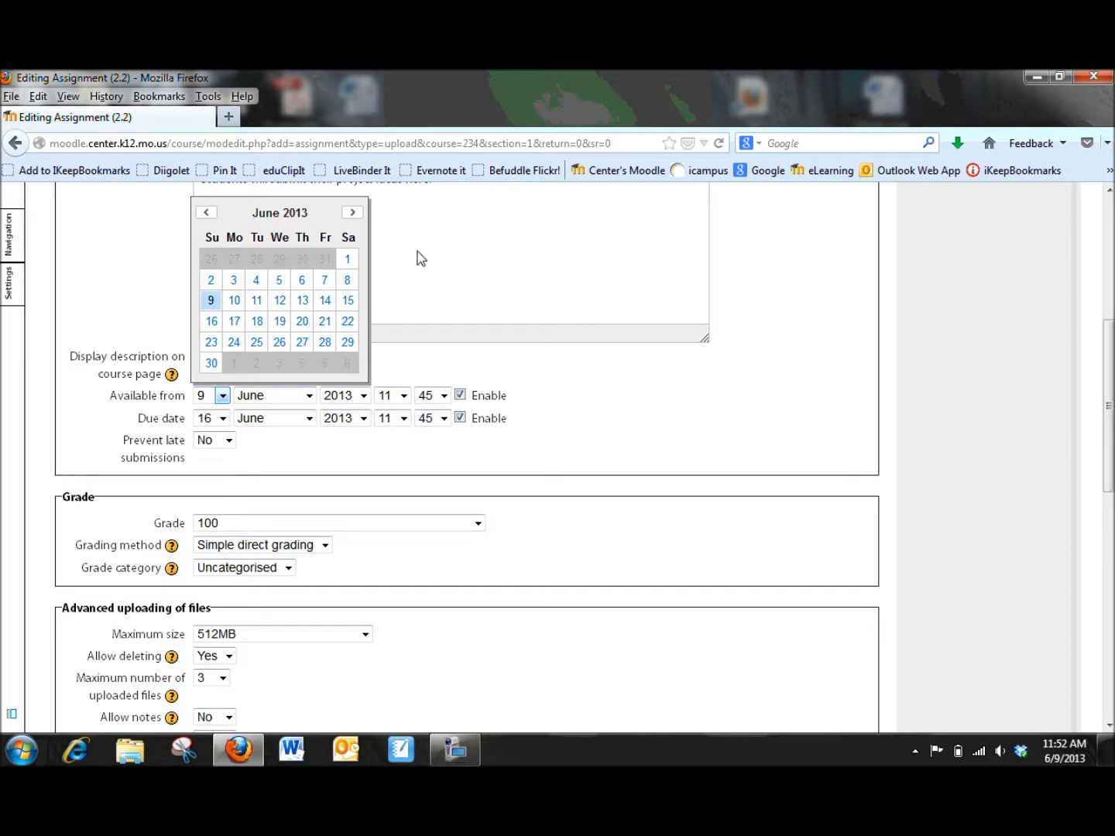
left_click(309, 418)
left_click(352, 454)
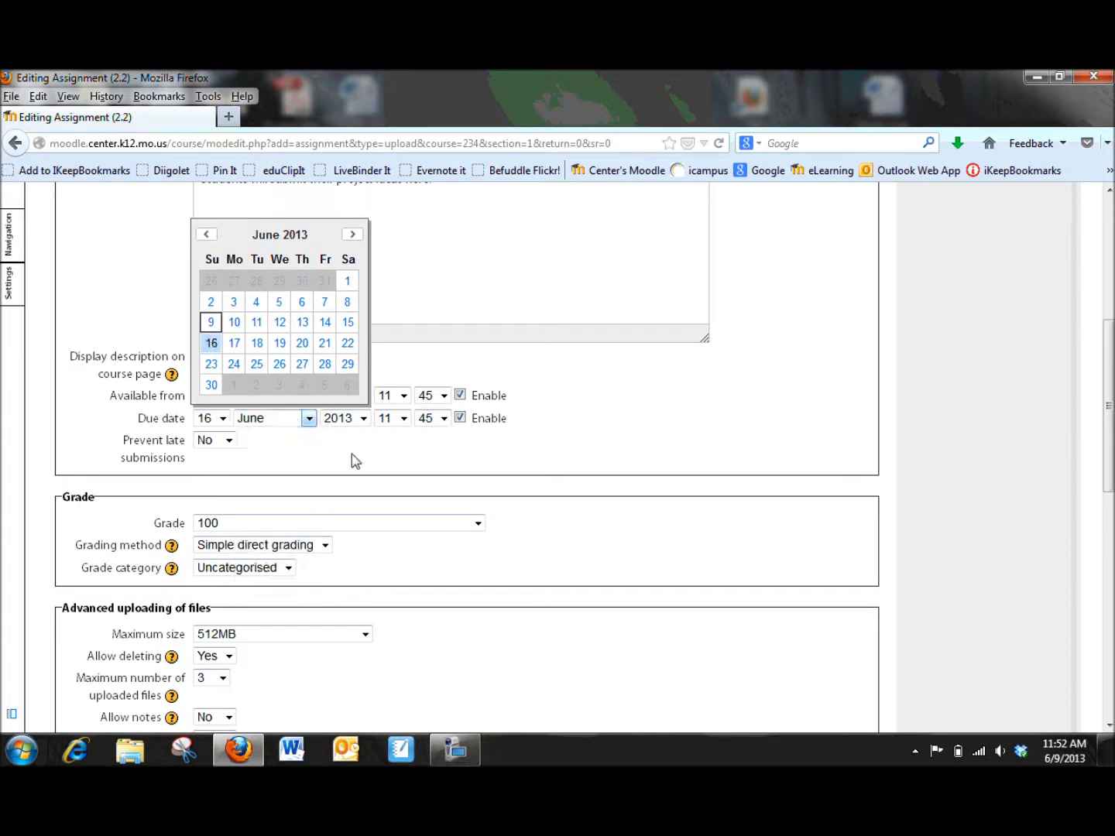
Step: Review the Prevent late submissions and Grade options
scroll(225, 448, "down", 4)
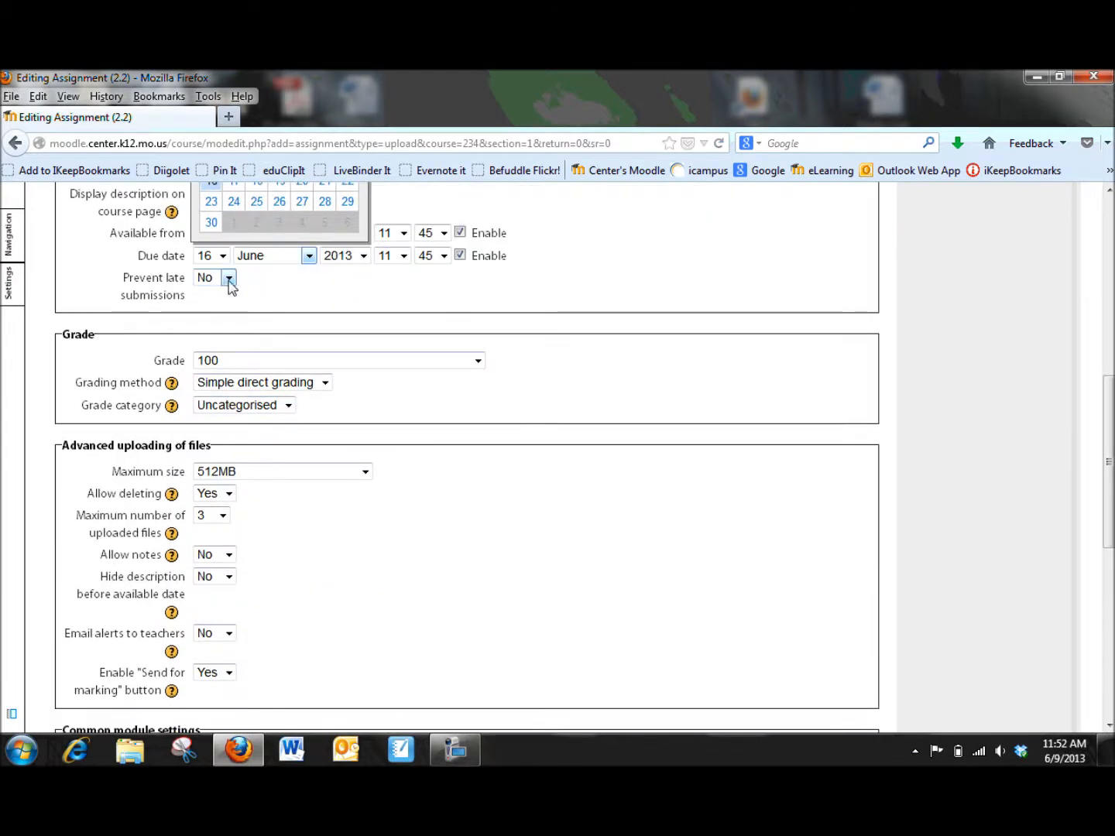
left_click(228, 281)
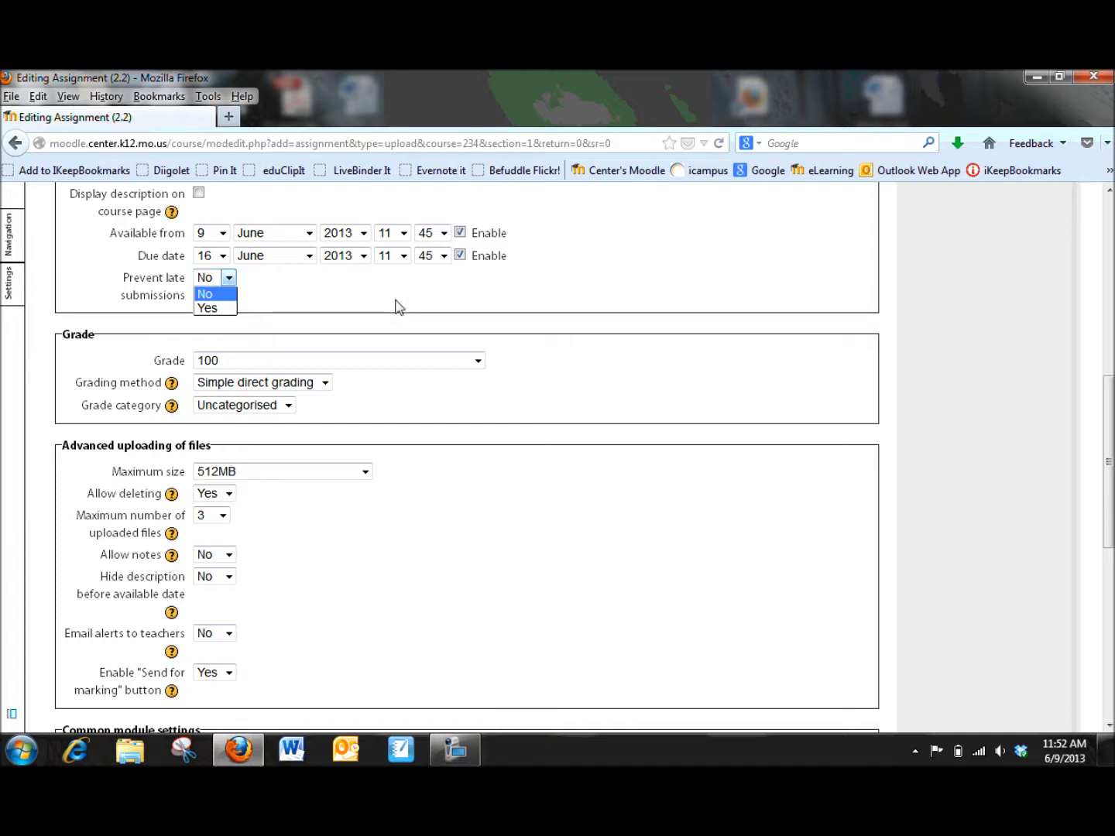
left_click(347, 289)
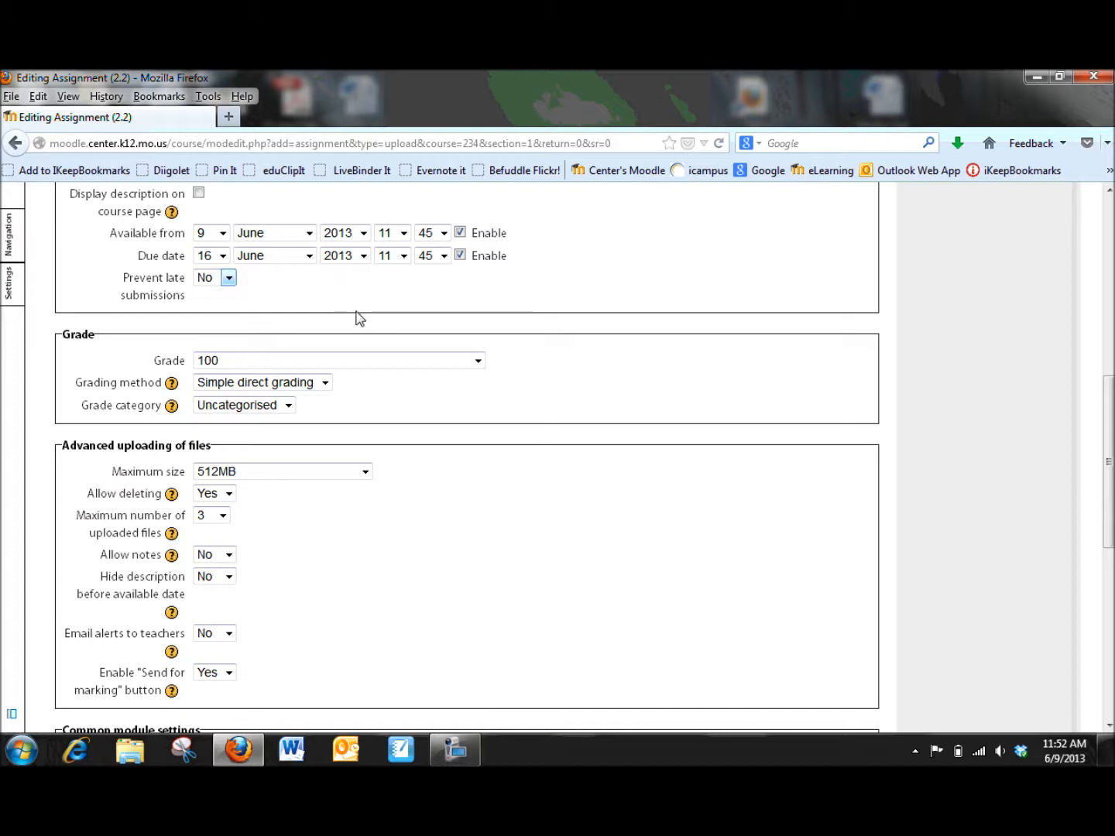
scroll(351, 351, "down", 1)
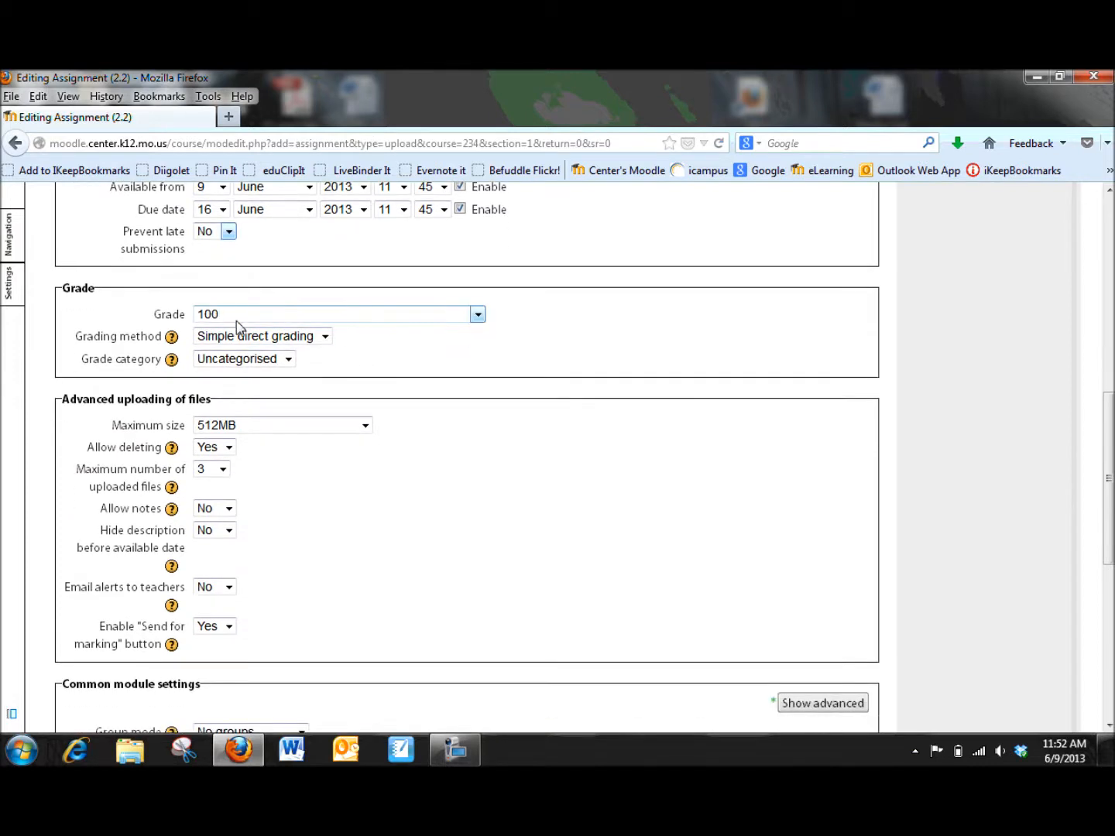
left_click(478, 316)
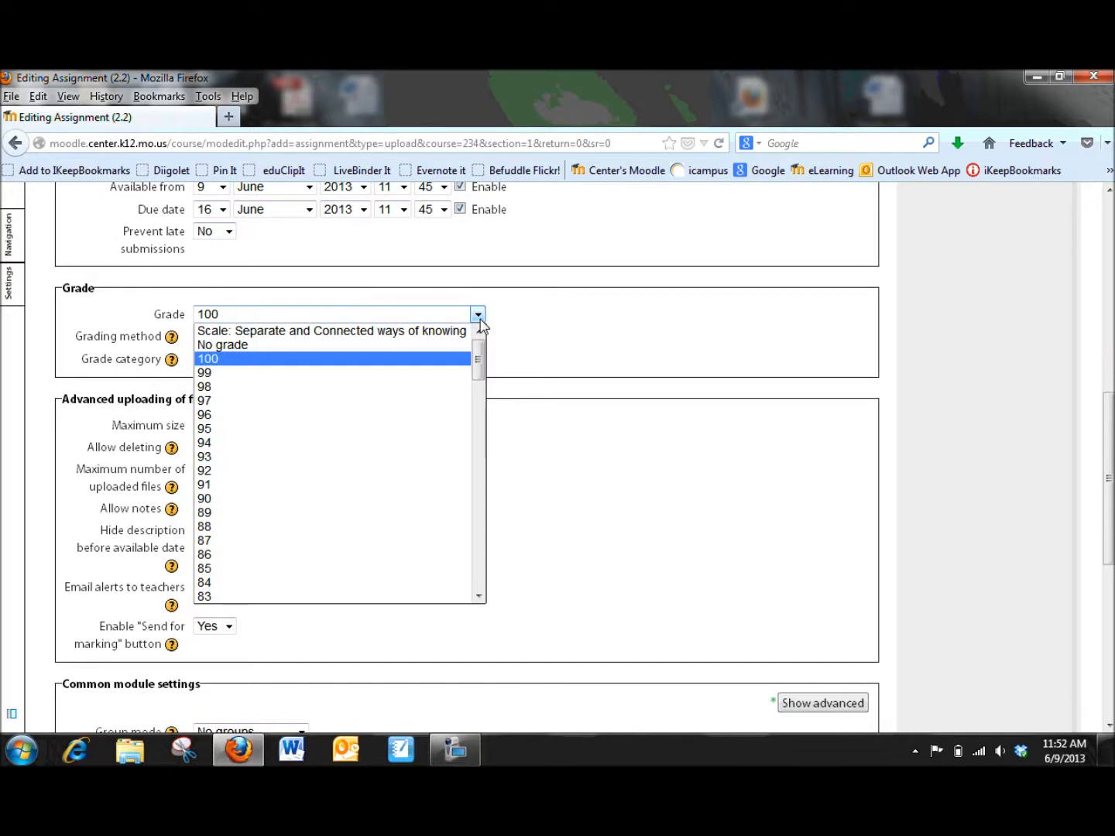
left_click(478, 316)
Step: Review the Maximum size and Allow deleting options for uploaded files
scroll(453, 387, "down", 2)
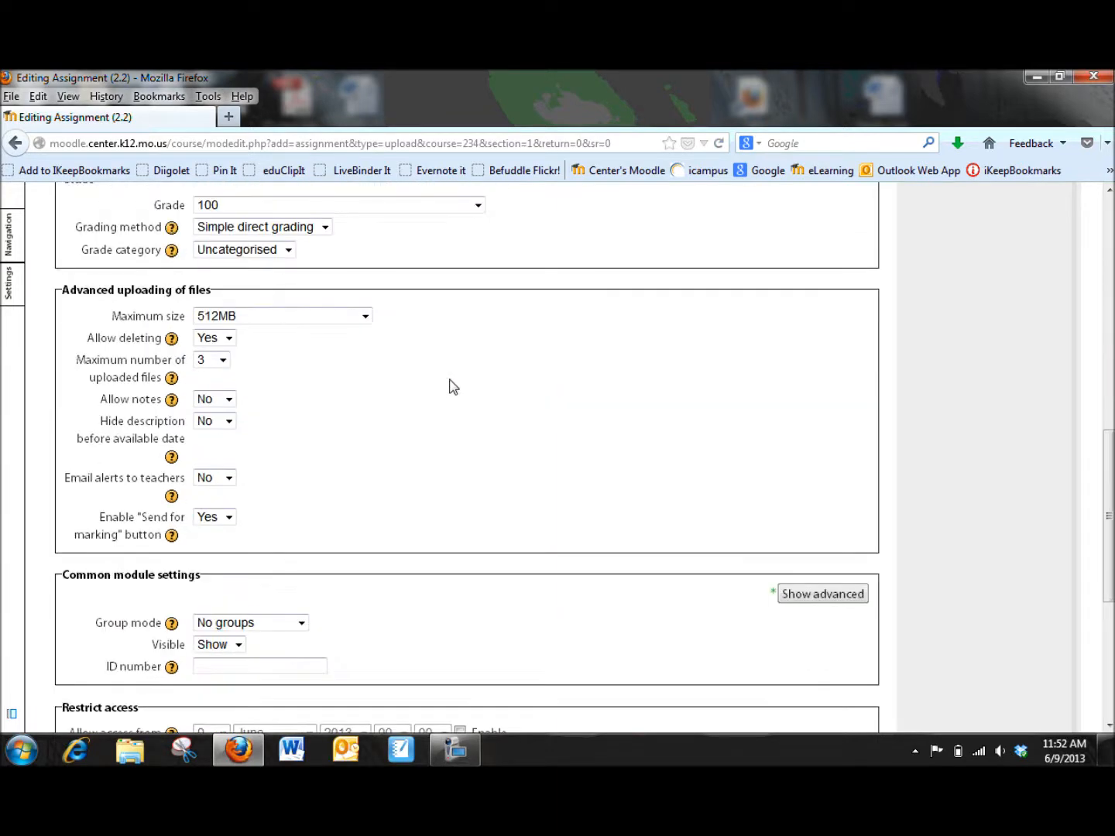
scroll(453, 386, "down", 2)
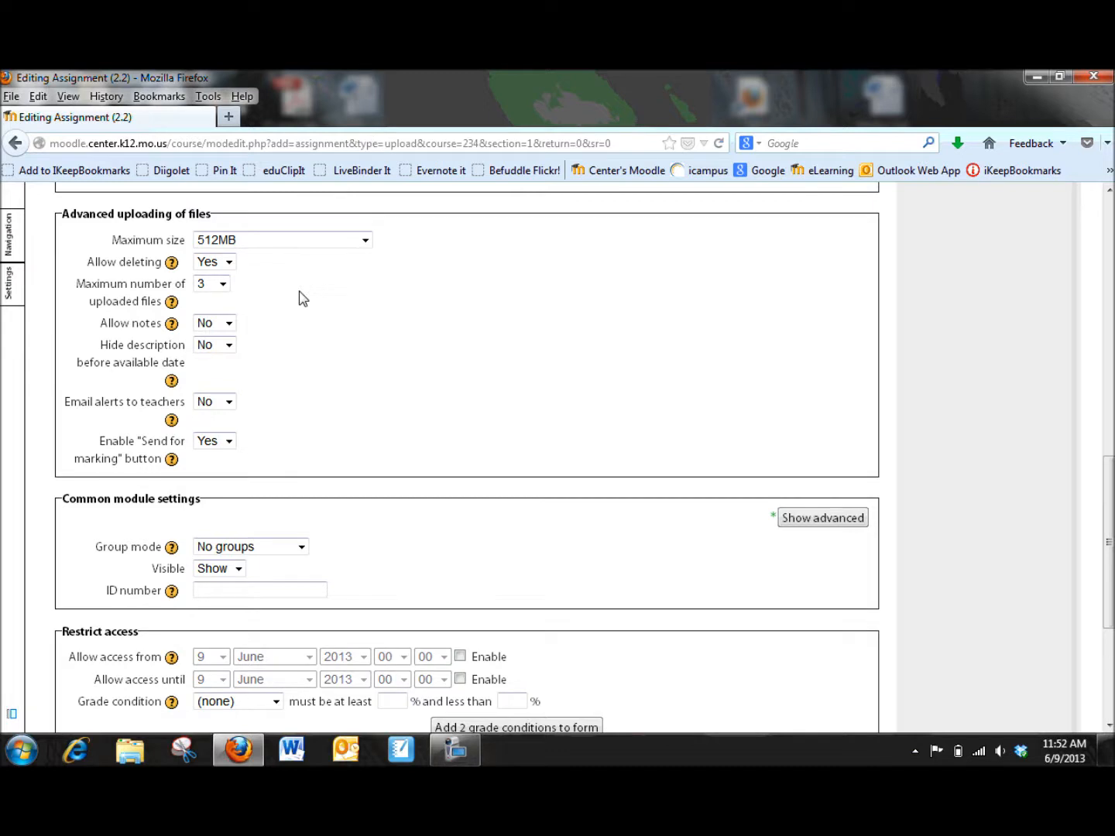
left_click(366, 241)
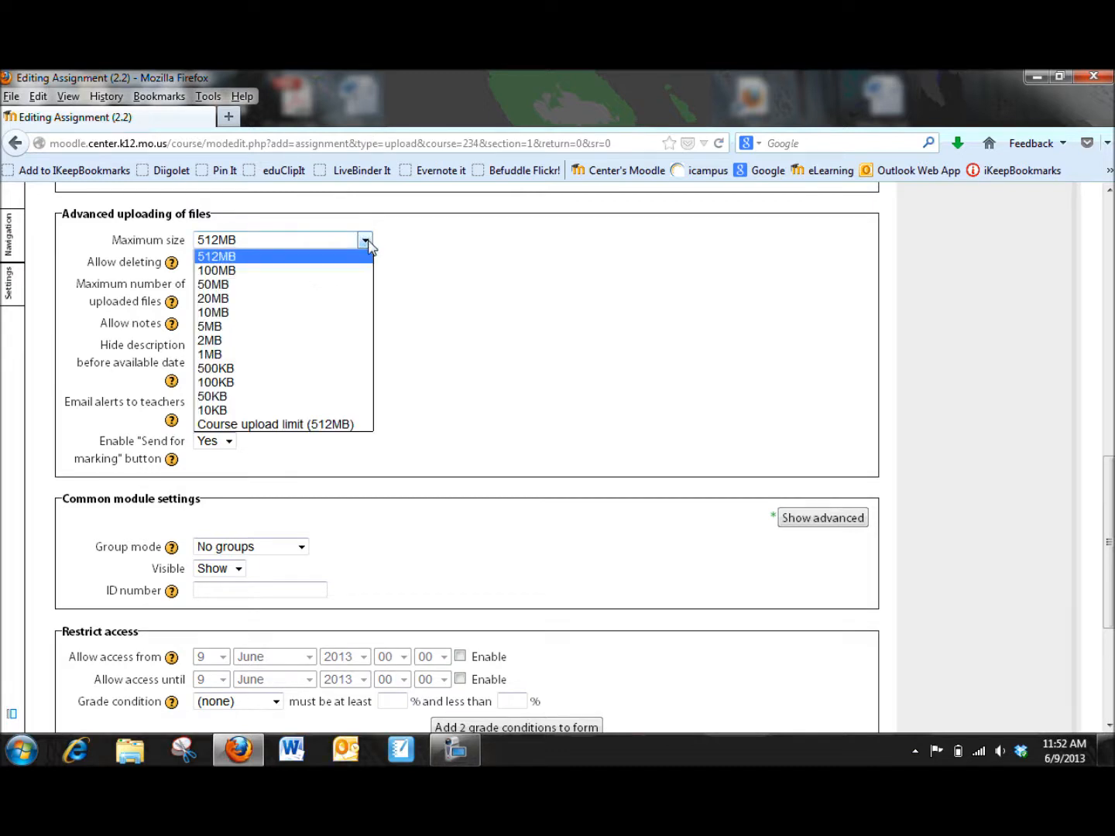
left_click(367, 243)
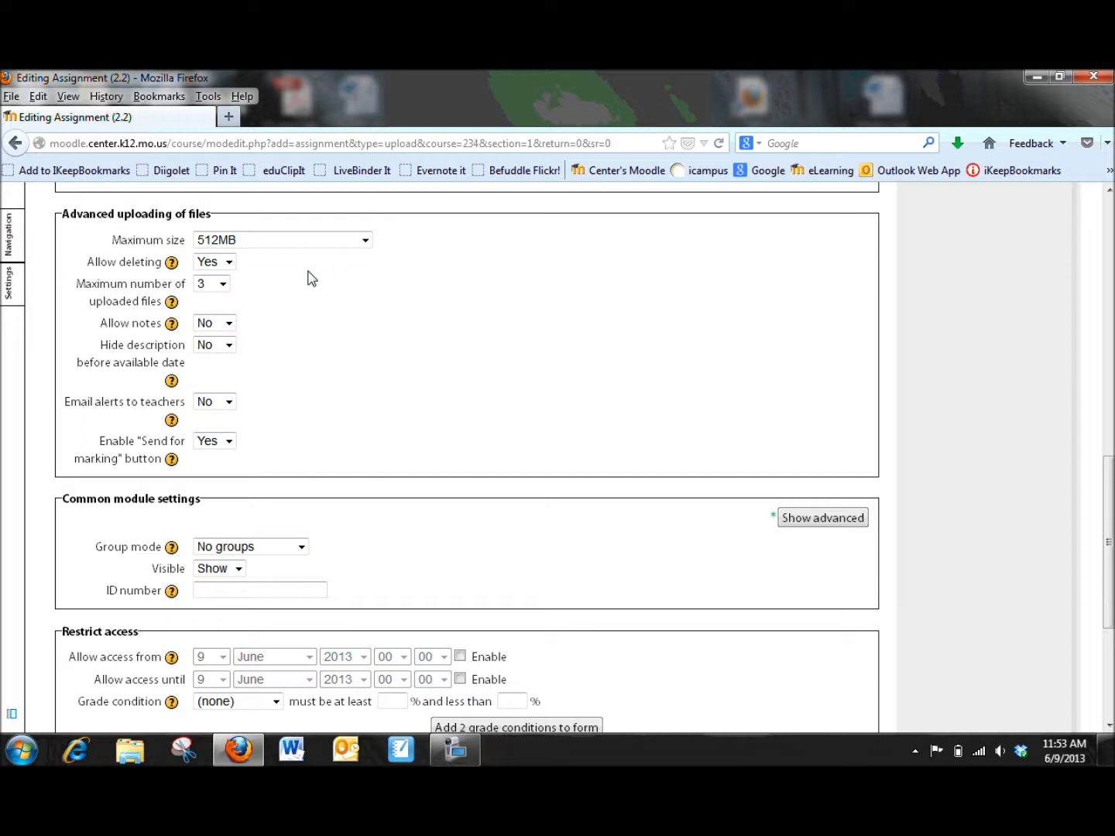
left_click(229, 263)
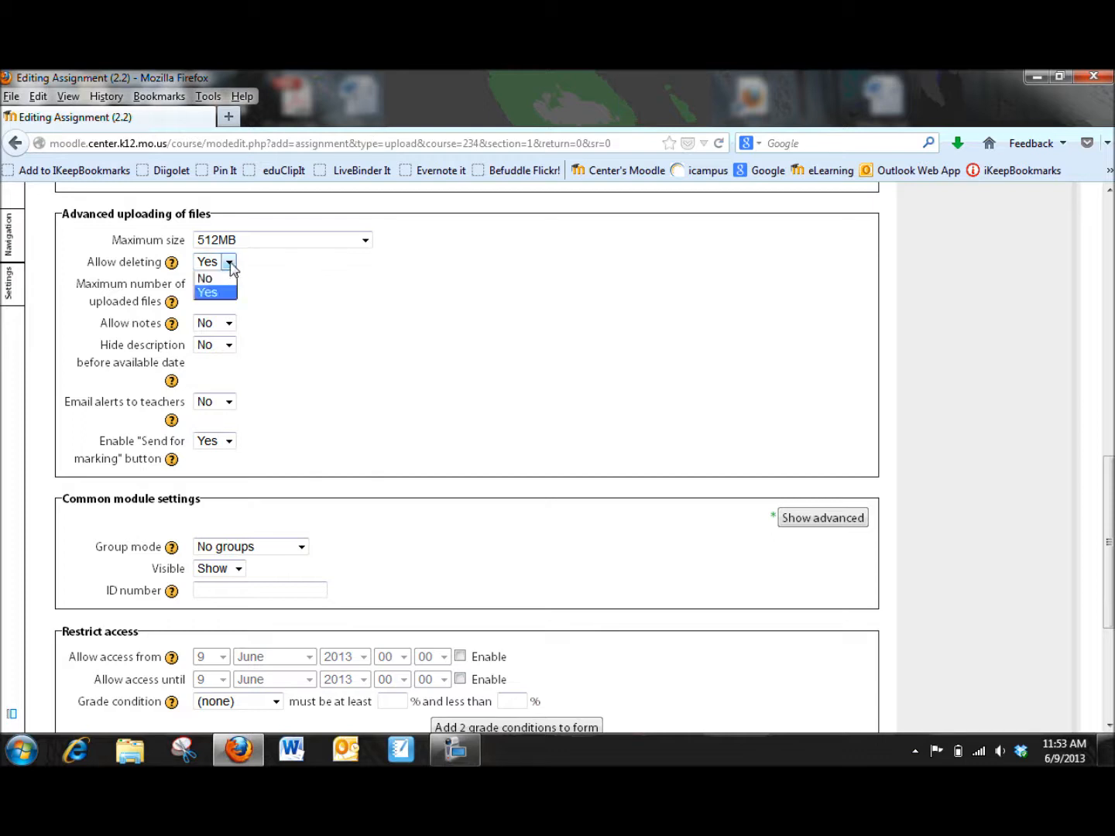
left_click(230, 264)
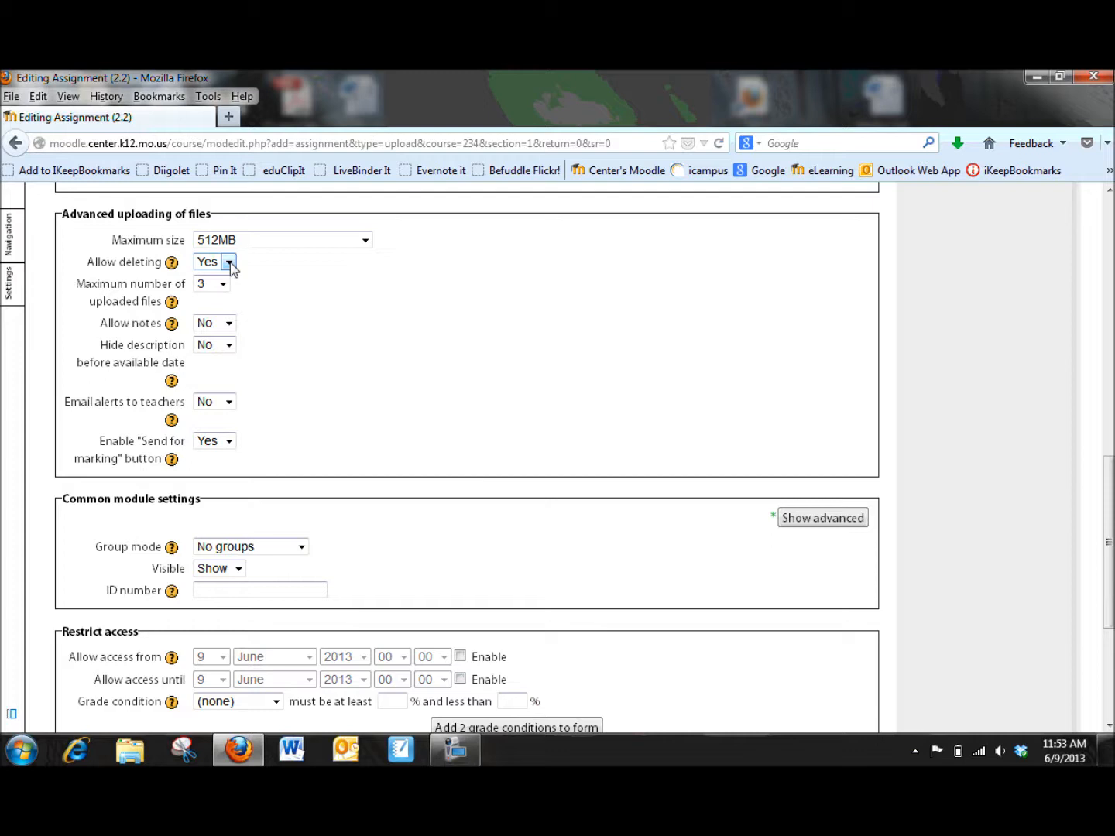
Step: Set the maximum number of uploaded files to 5
left_click(223, 286)
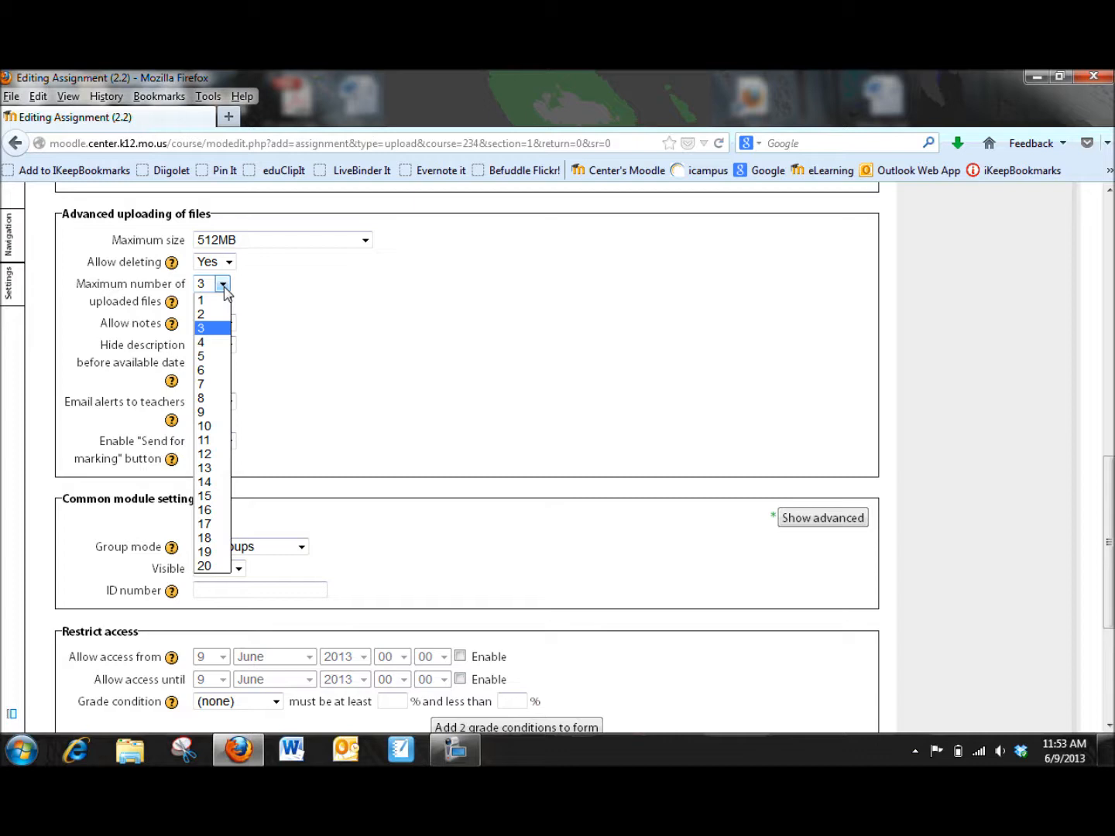
left_click(230, 357)
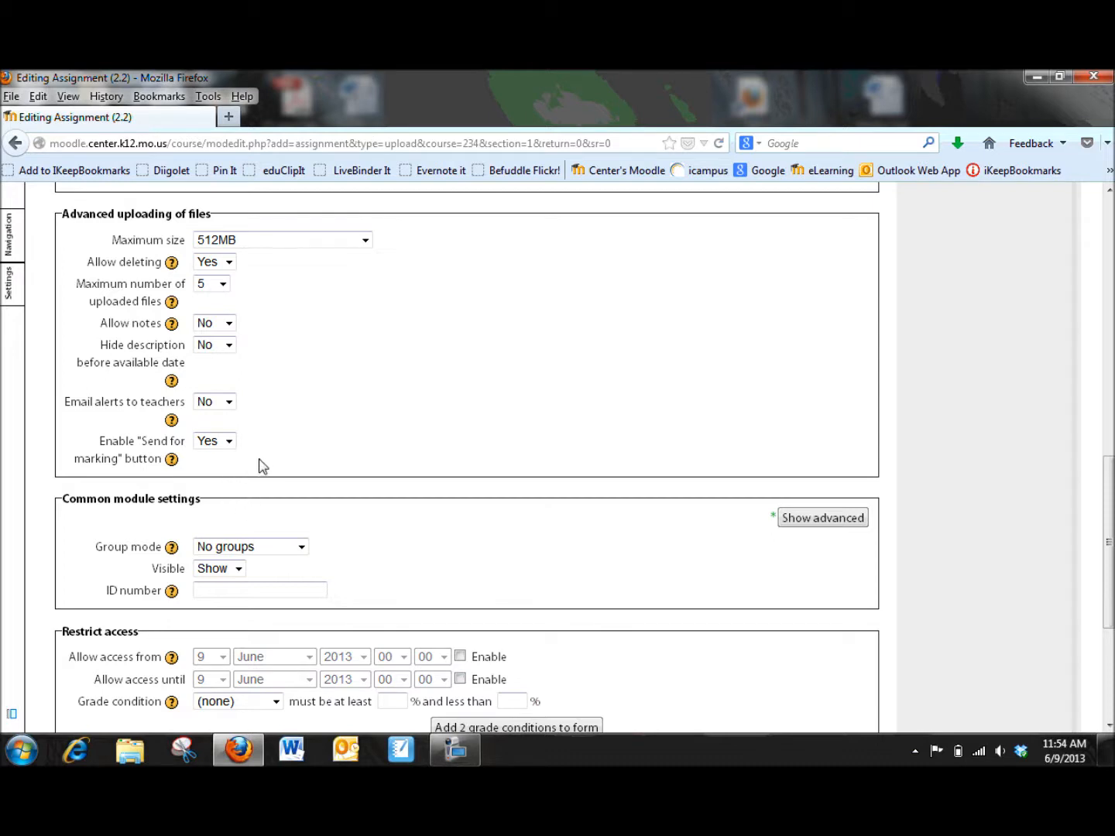
Step: Read the help for the Enable "Send for marking" button option
left_click(171, 459)
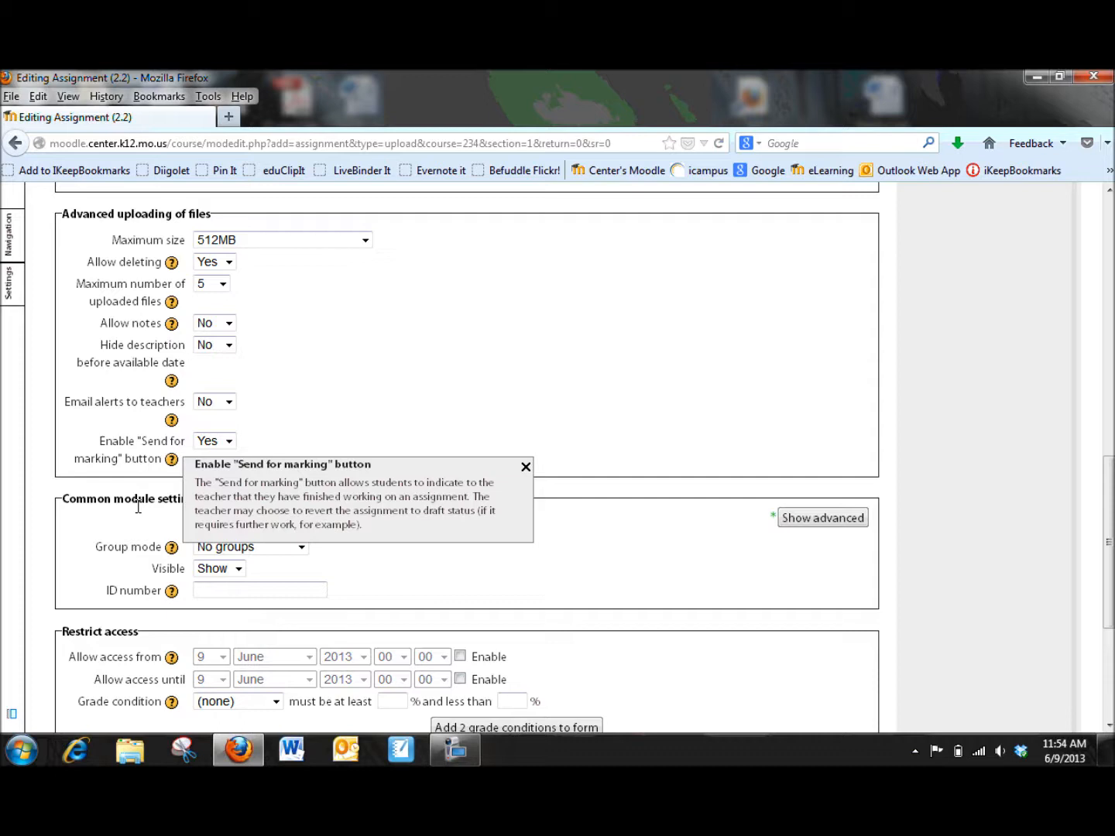
left_click(526, 467)
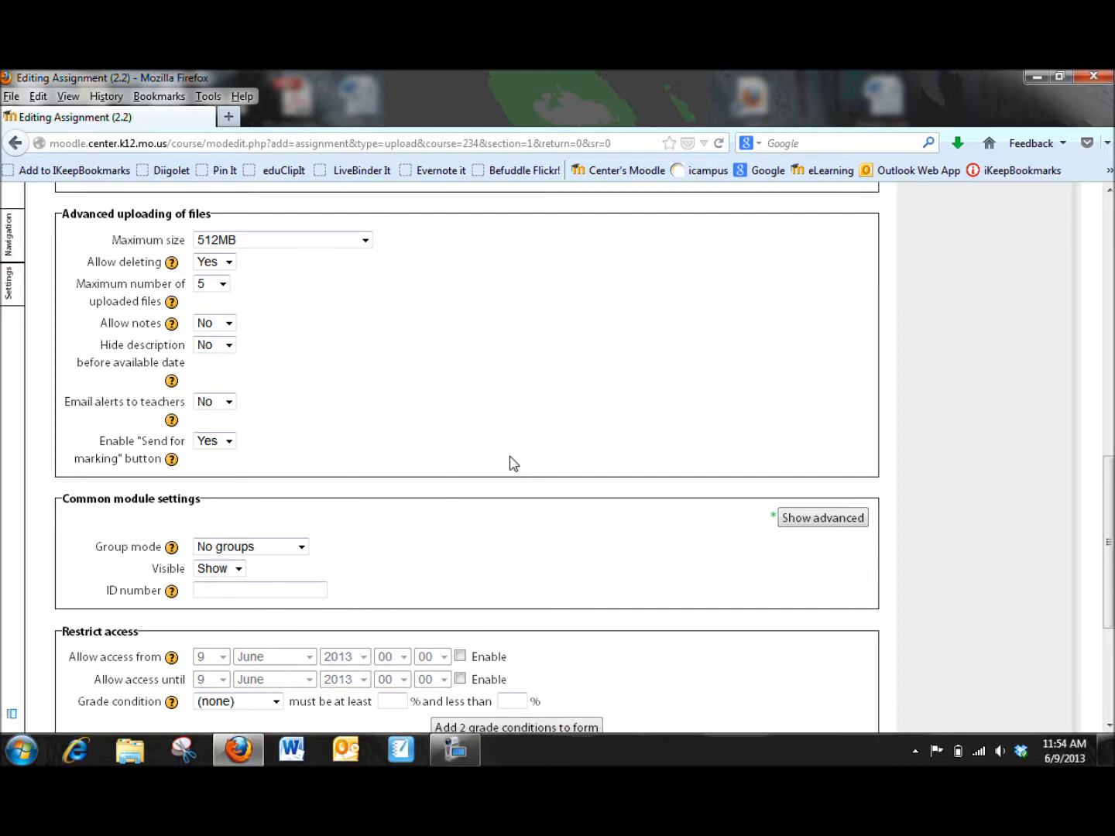
Step: Save the assignment and return to the course
scroll(511, 463, "down", 5)
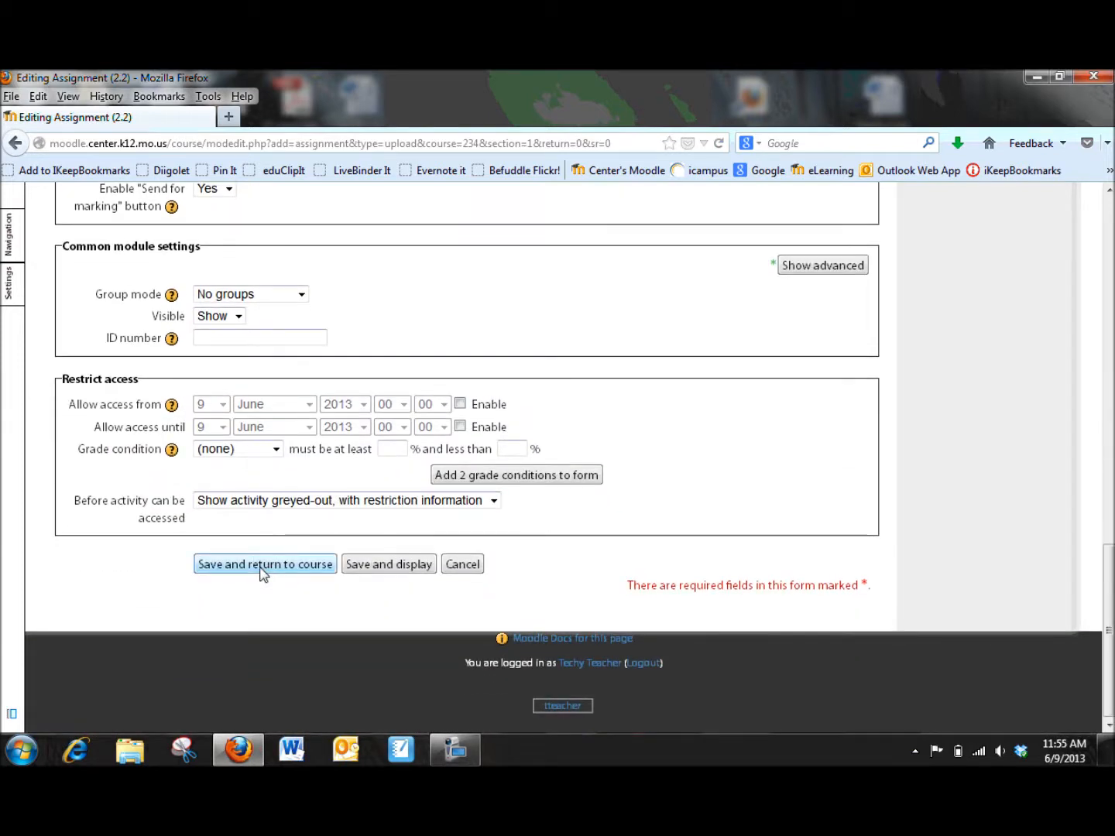
left_click(261, 572)
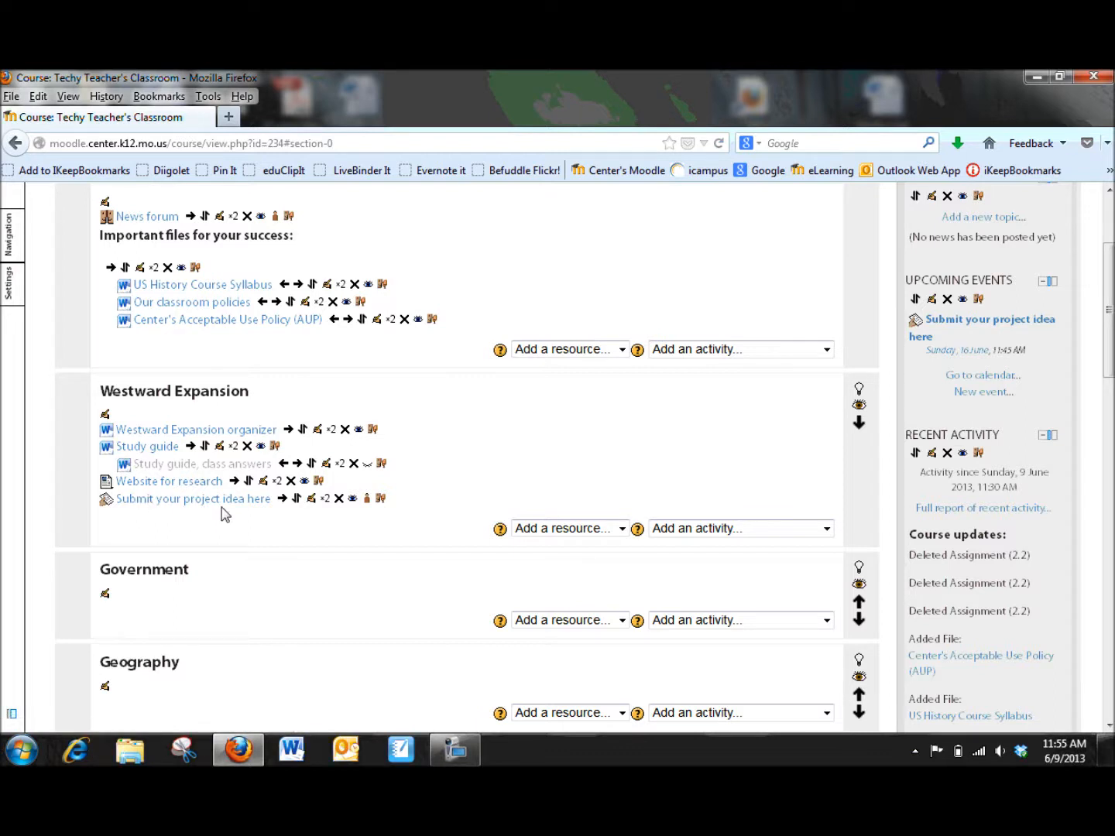
Step: Add an Upload a single file assignment to the Westward Expansion section and scroll to its upload settings
left_click(825, 529)
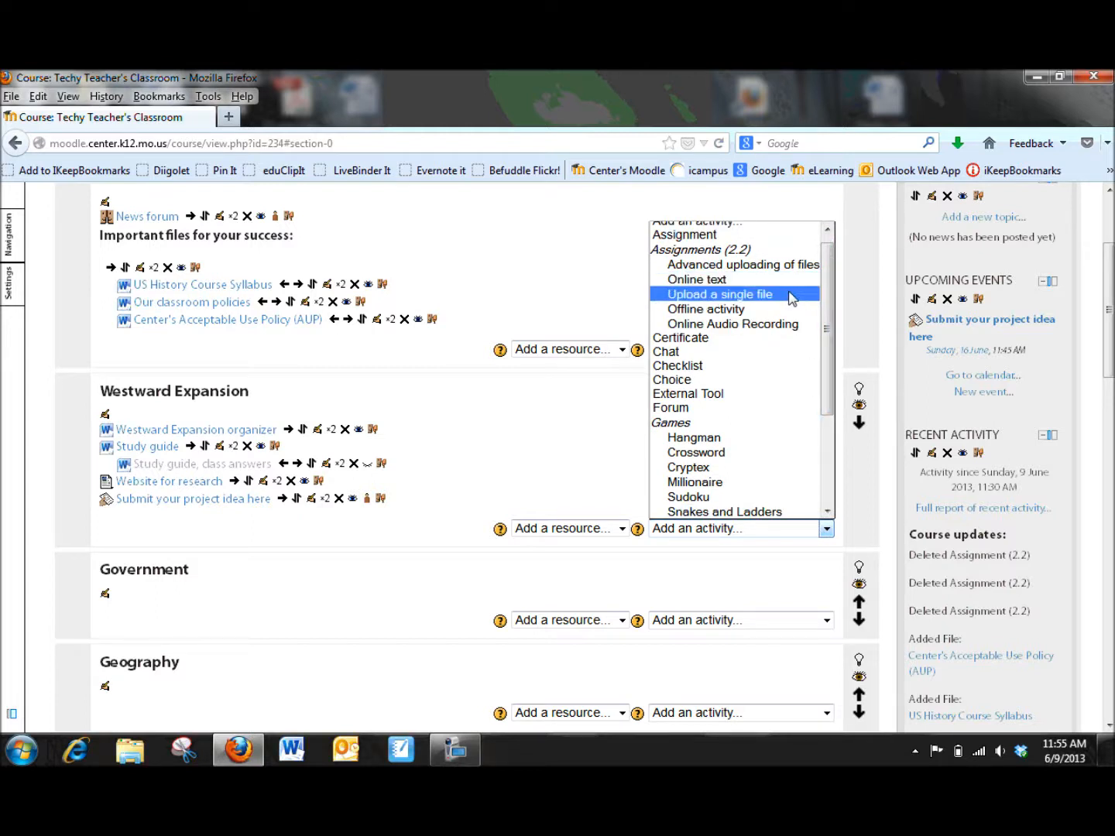
left_click(716, 294)
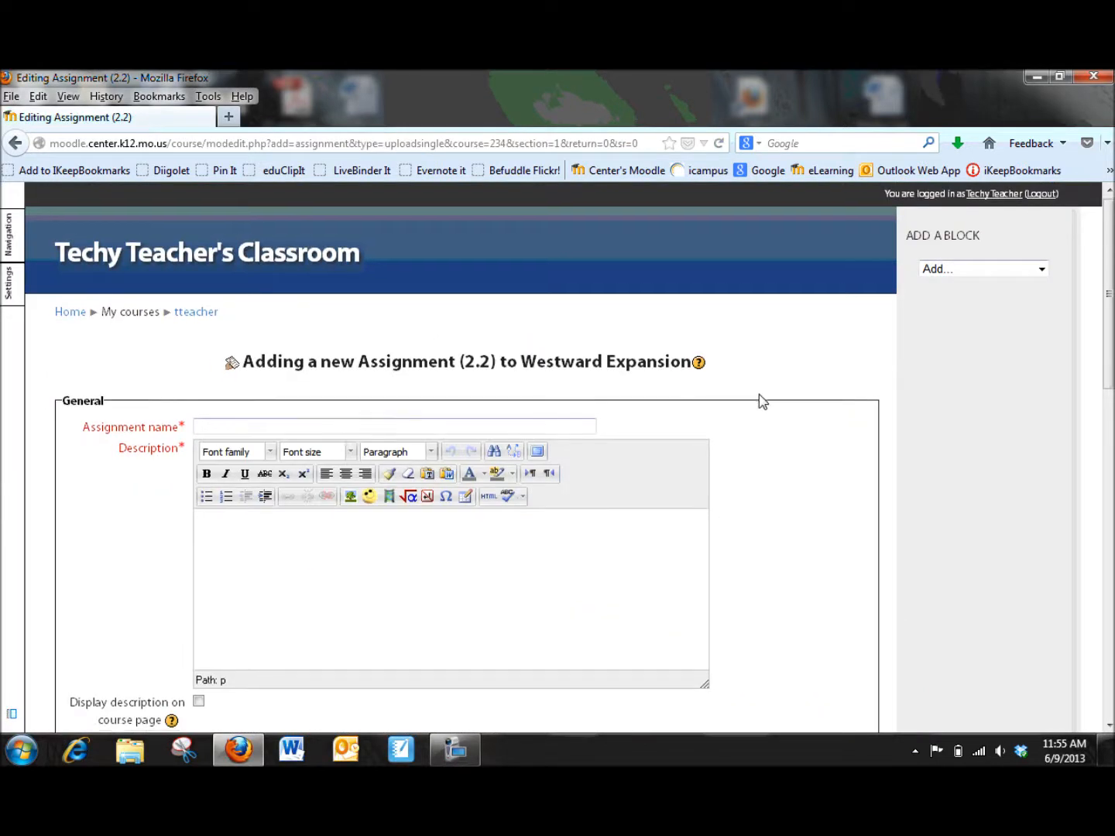
scroll(759, 394, "down", 3)
scroll(759, 394, "down", 1)
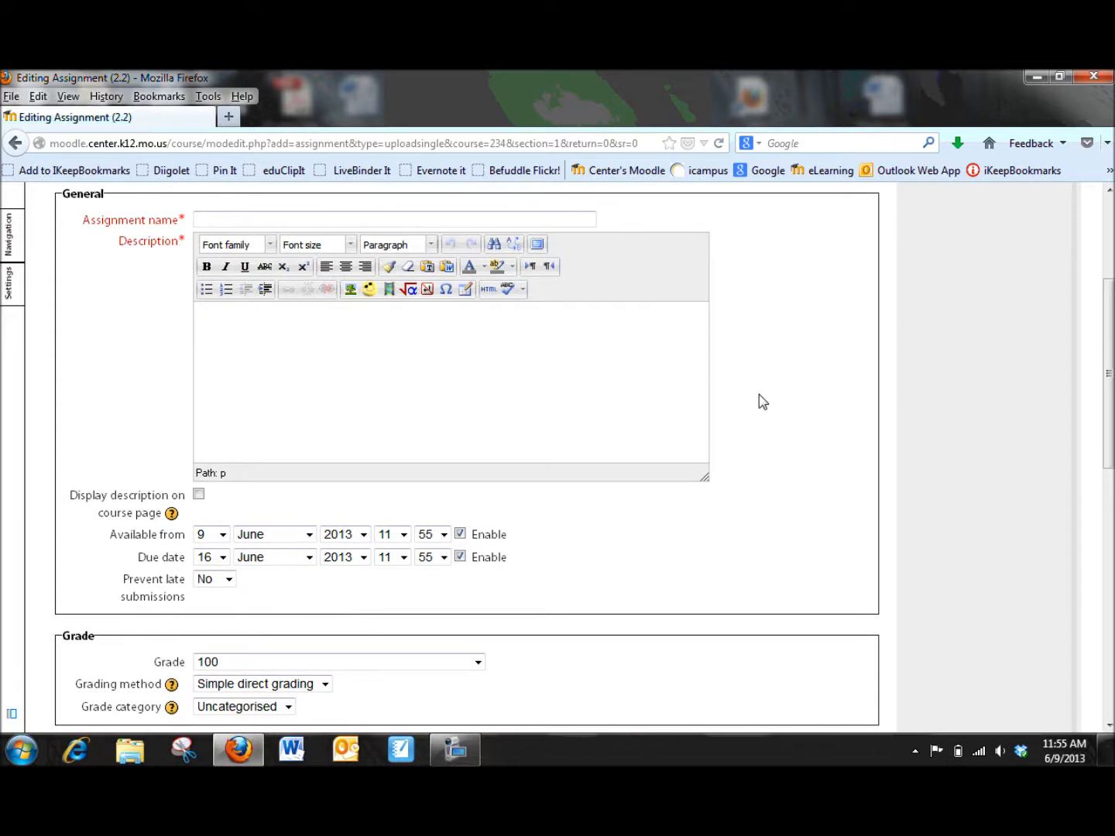
scroll(753, 394, "down", 3)
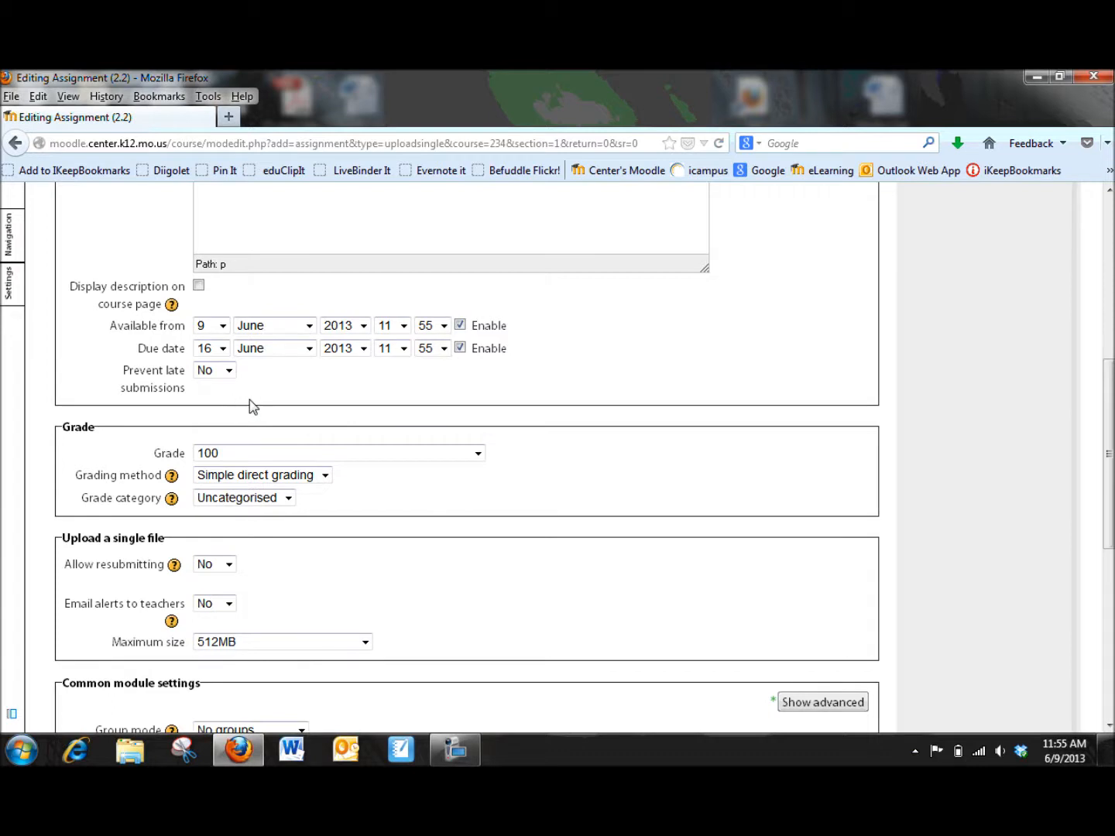
scroll(251, 404, "down", 3)
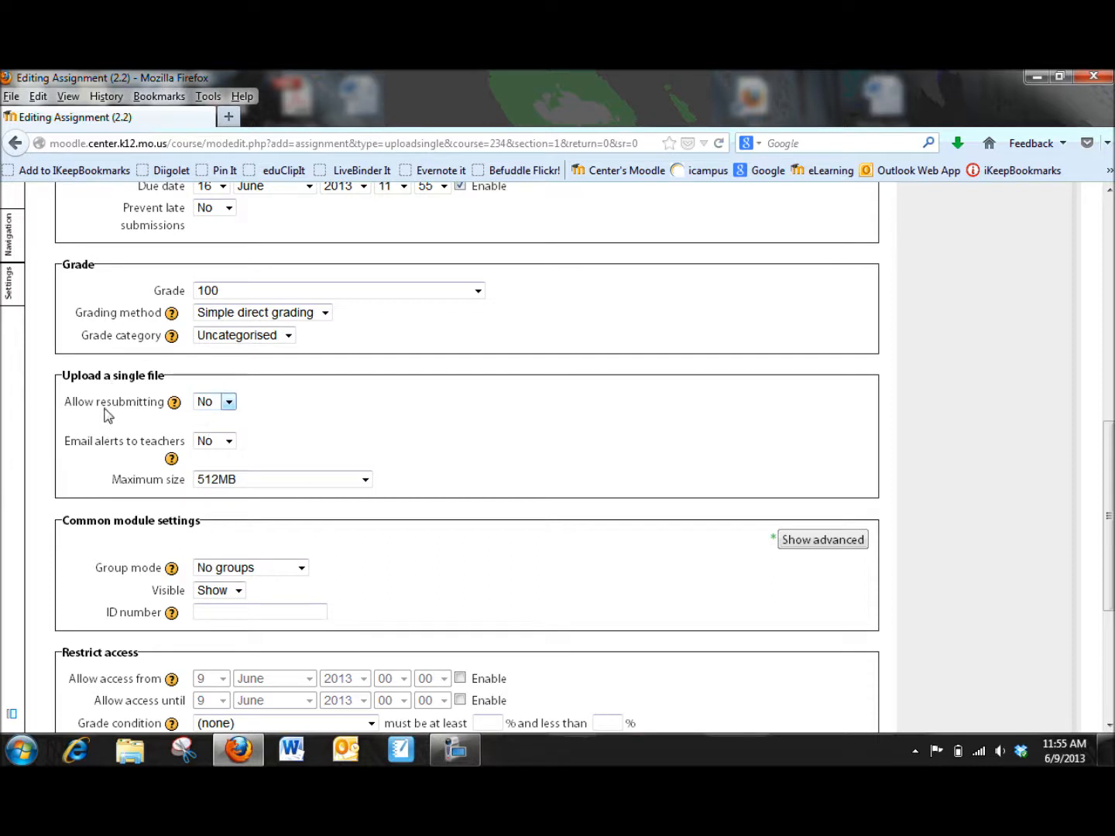
Step: Close the single-file assignment form without saving it
left_click(229, 405)
left_click(228, 408)
scroll(503, 505, "down", 5)
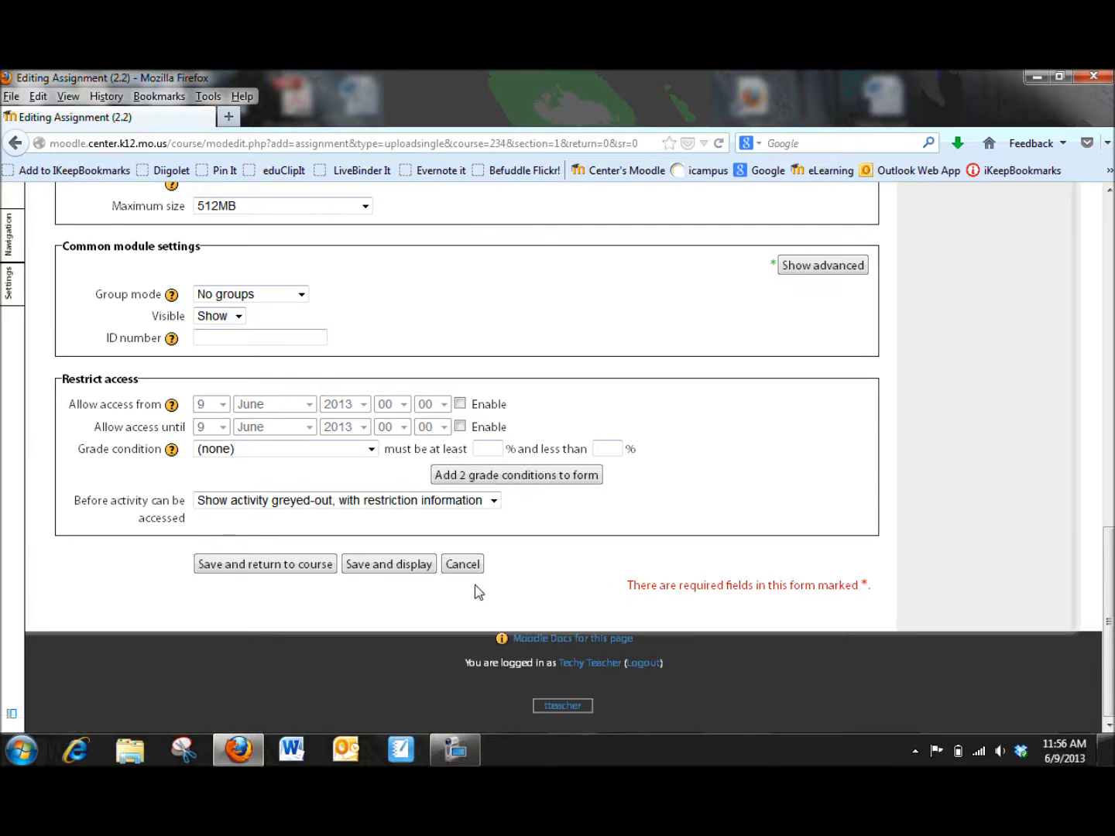
left_click(461, 565)
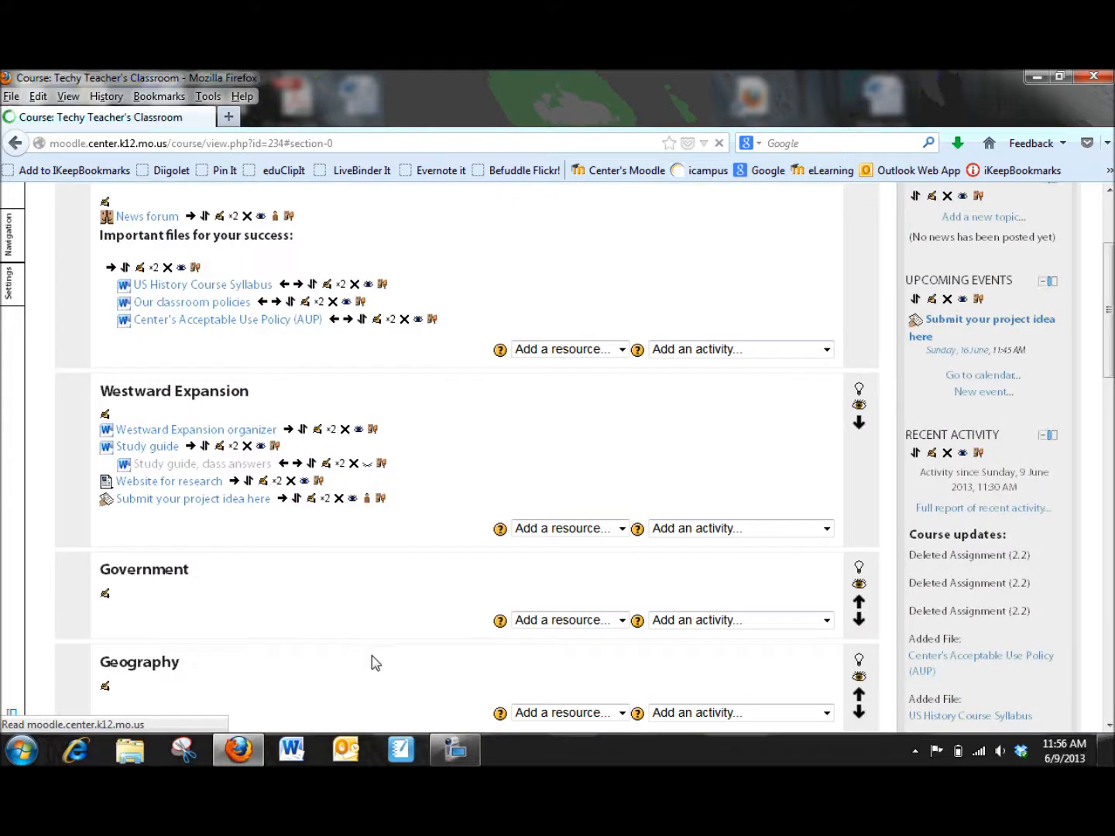
Step: Add an Online text assignment to the Westward Expansion section
left_click(826, 530)
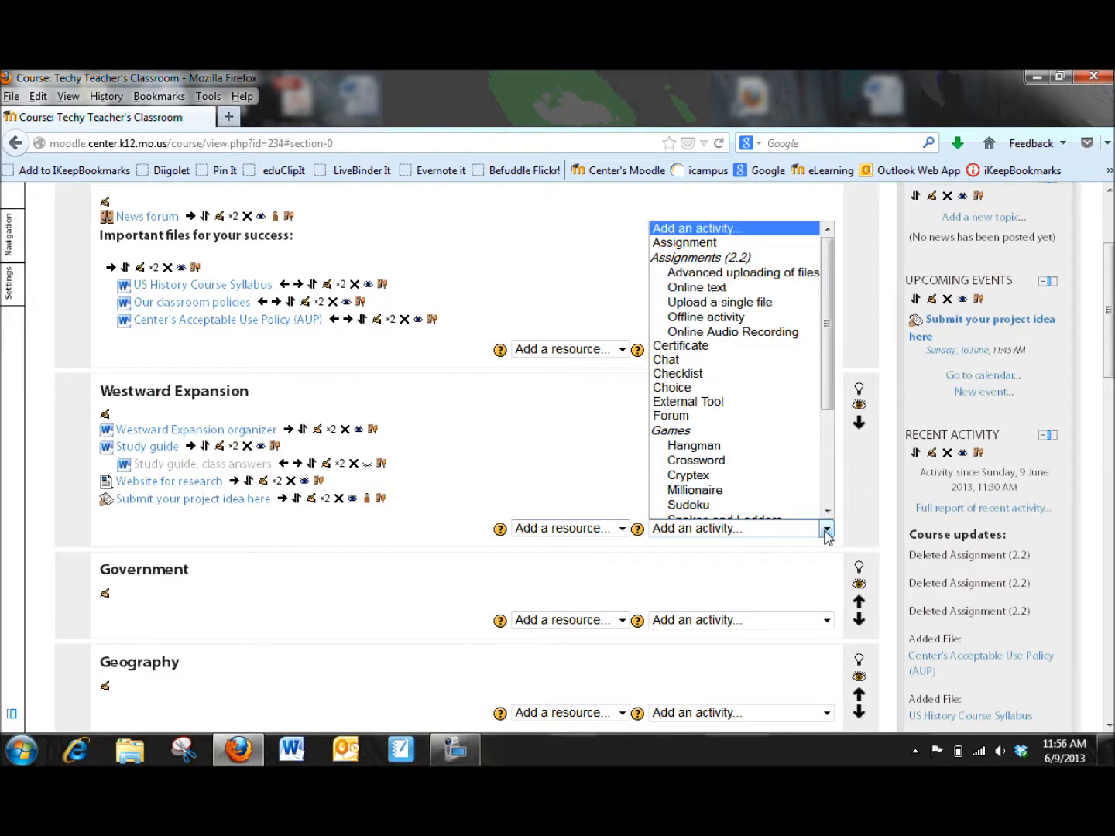
left_click(738, 295)
left_click(696, 287)
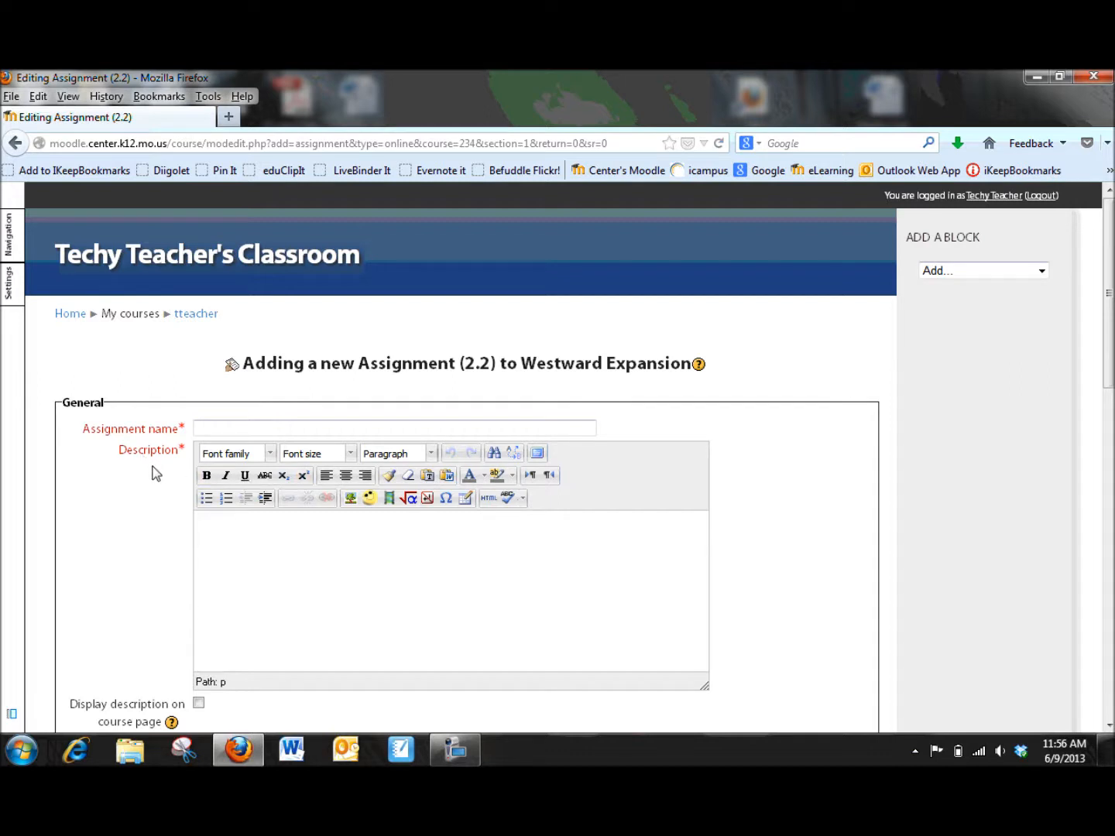
Step: Name the assignment "Your reflection of traveling the Oregon Trail" and enter its description asking how trail hardships outweighed the promise of a new life
scroll(139, 493, "down", 1)
scroll(143, 499, "down", 4)
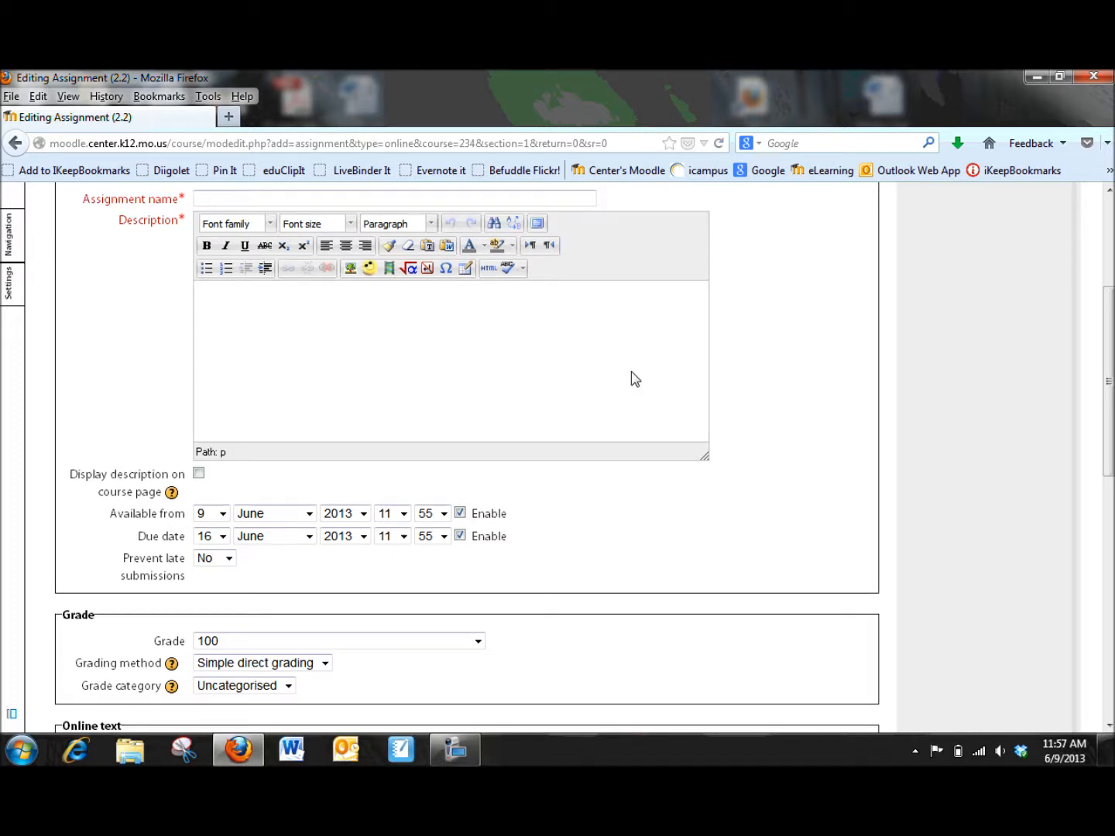
scroll(635, 378, "up", 1)
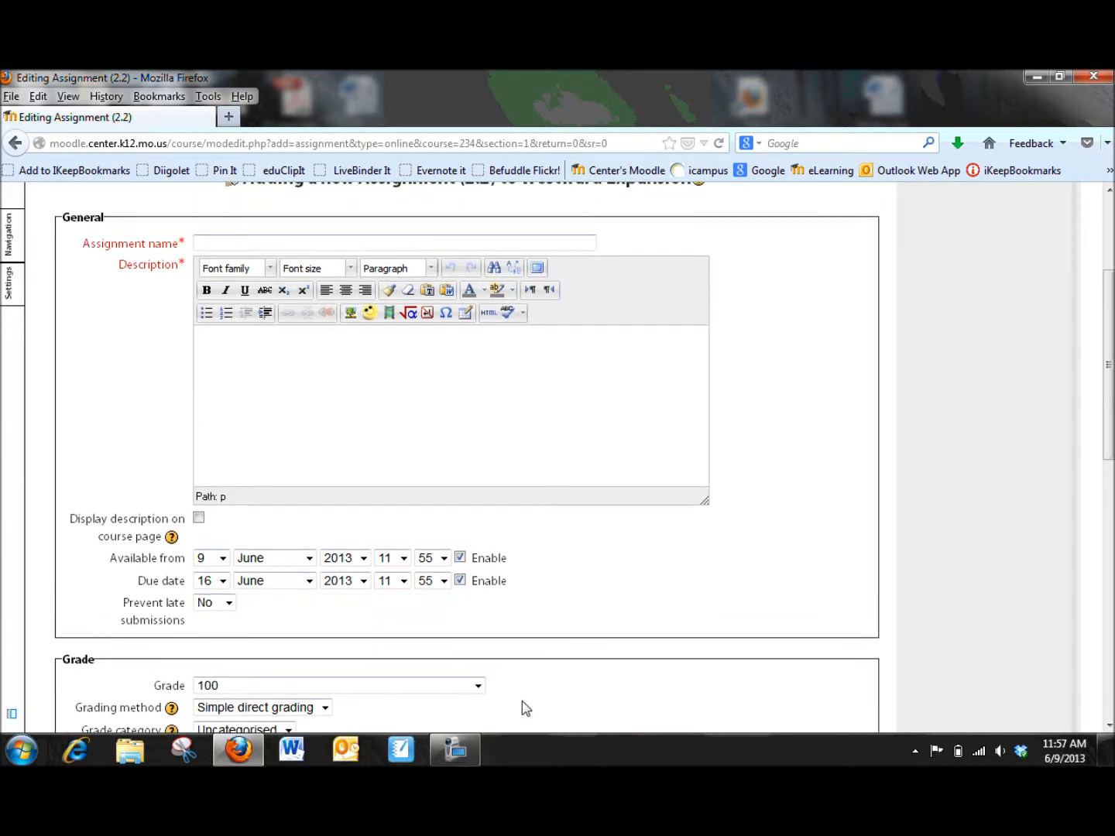
left_click(454, 748)
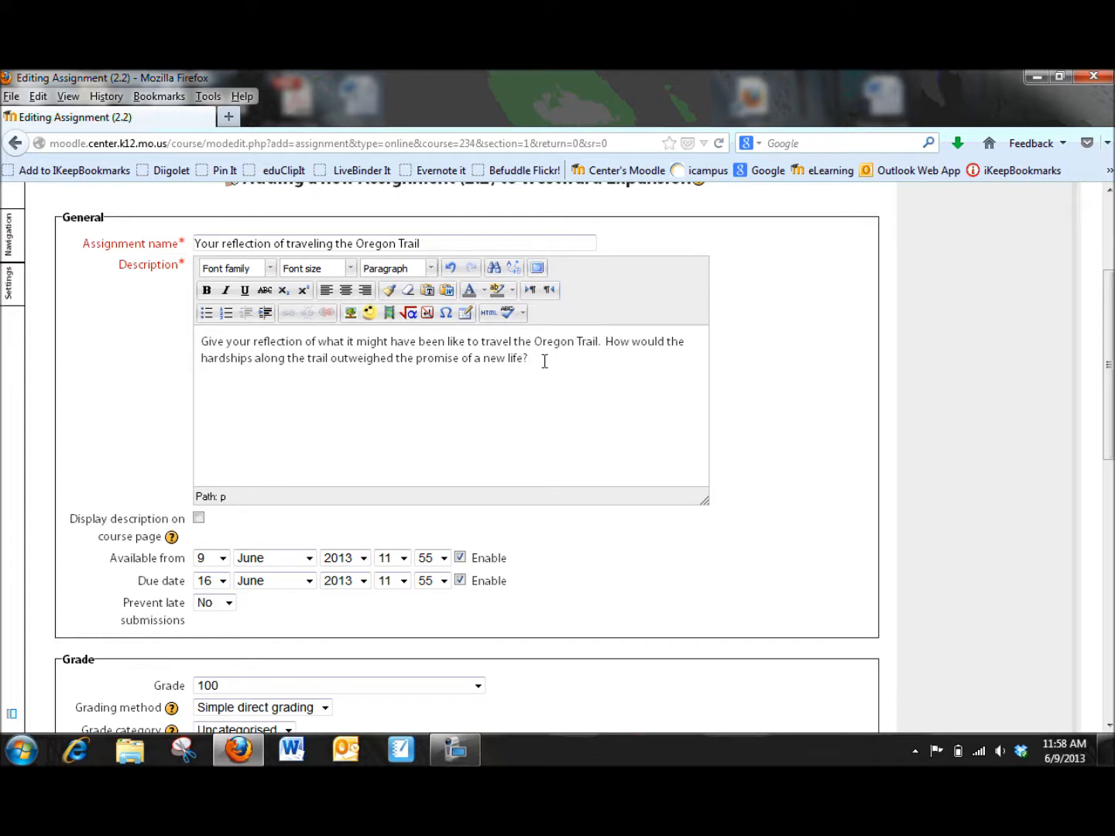
Step: Save the online text assignment and return to the course
scroll(542, 364, "down", 10)
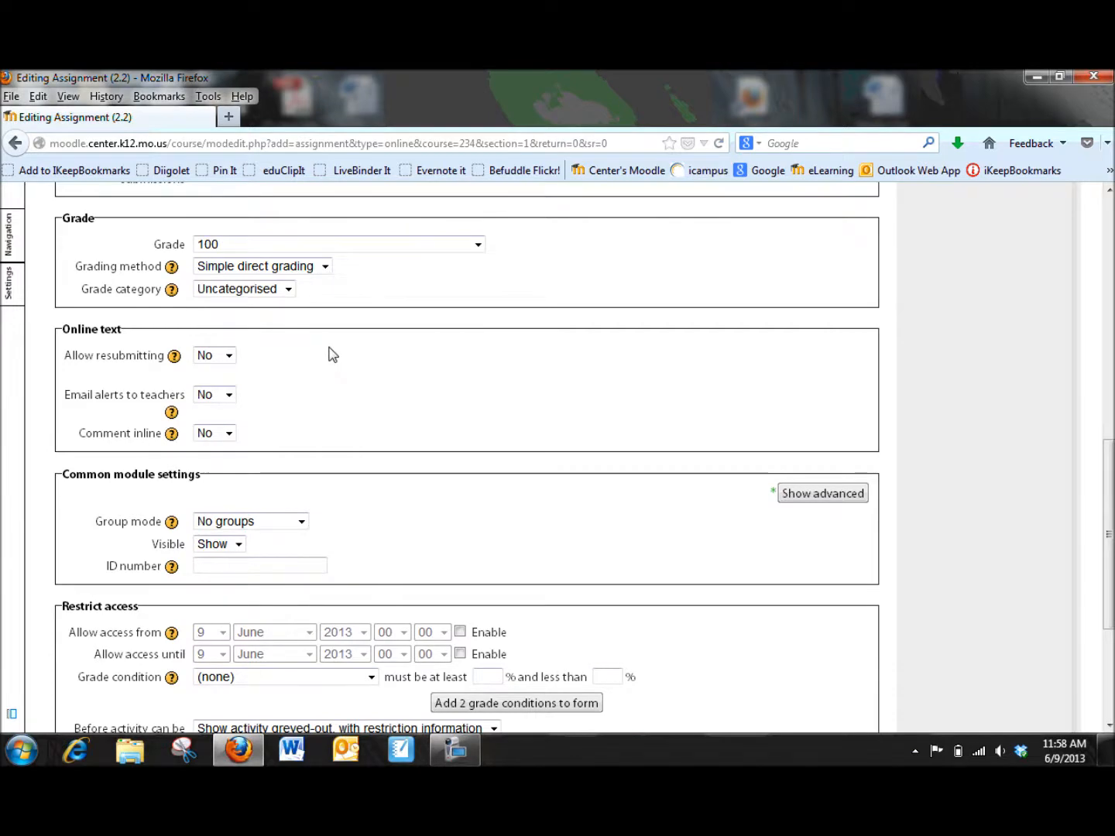
scroll(332, 353, "down", 2)
scroll(330, 352, "down", 3)
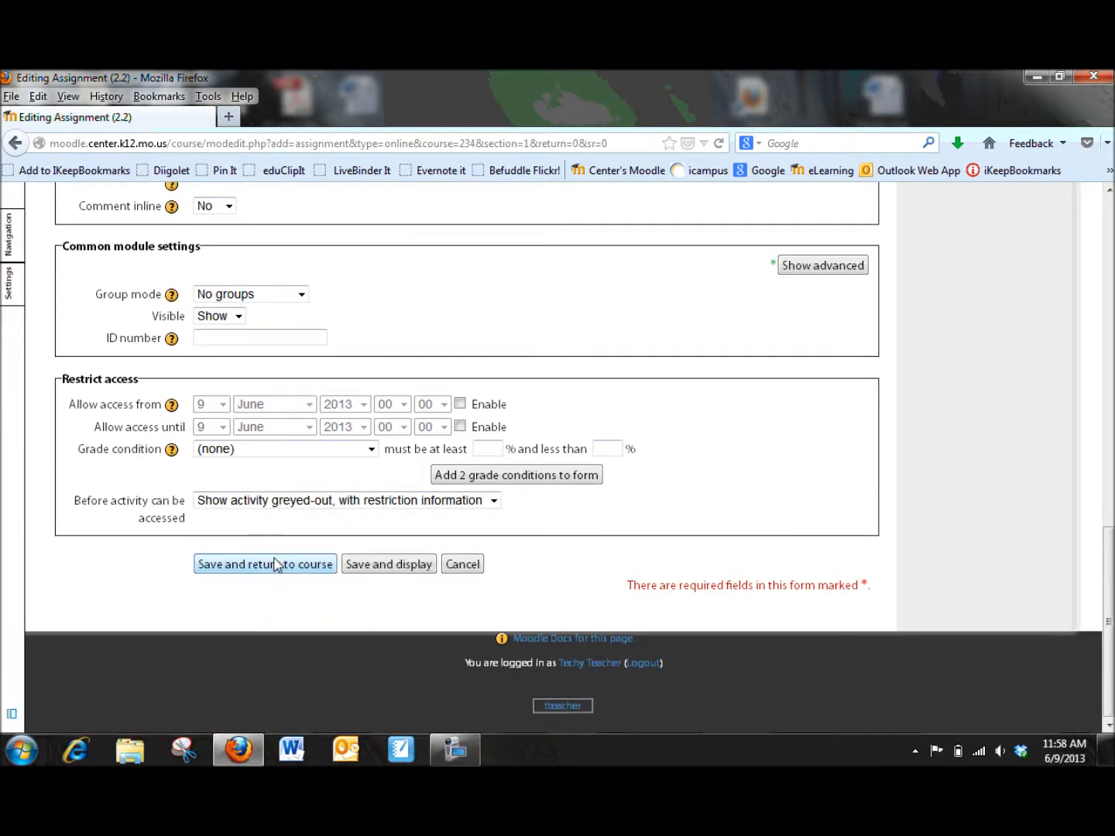
left_click(281, 572)
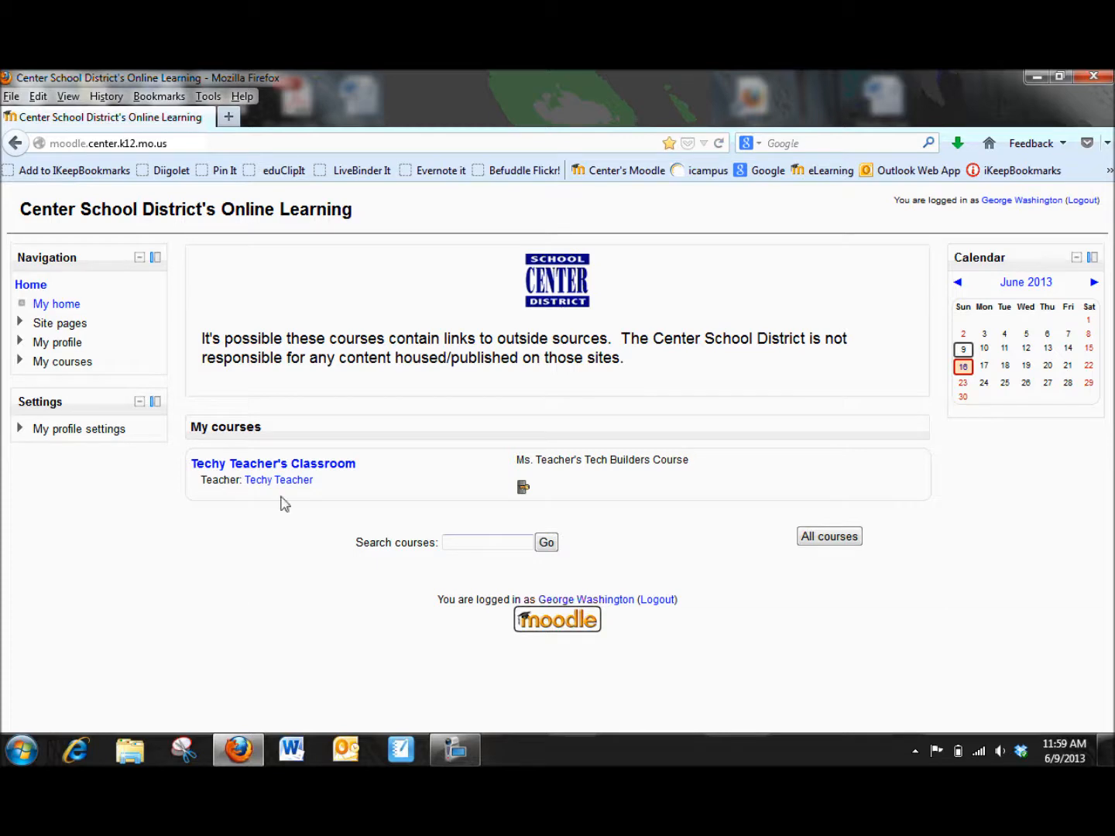
Step: Open the course, then the Submit your project idea here assignment, and start uploading files
left_click(336, 473)
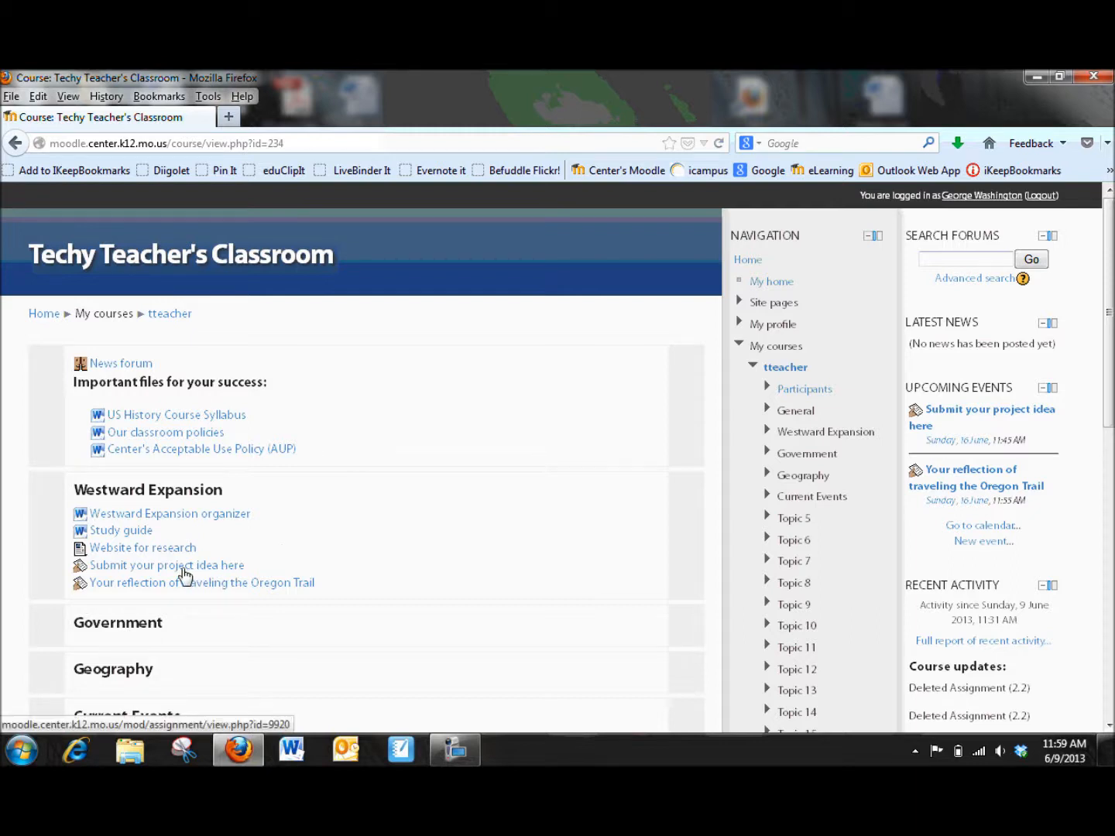
left_click(131, 575)
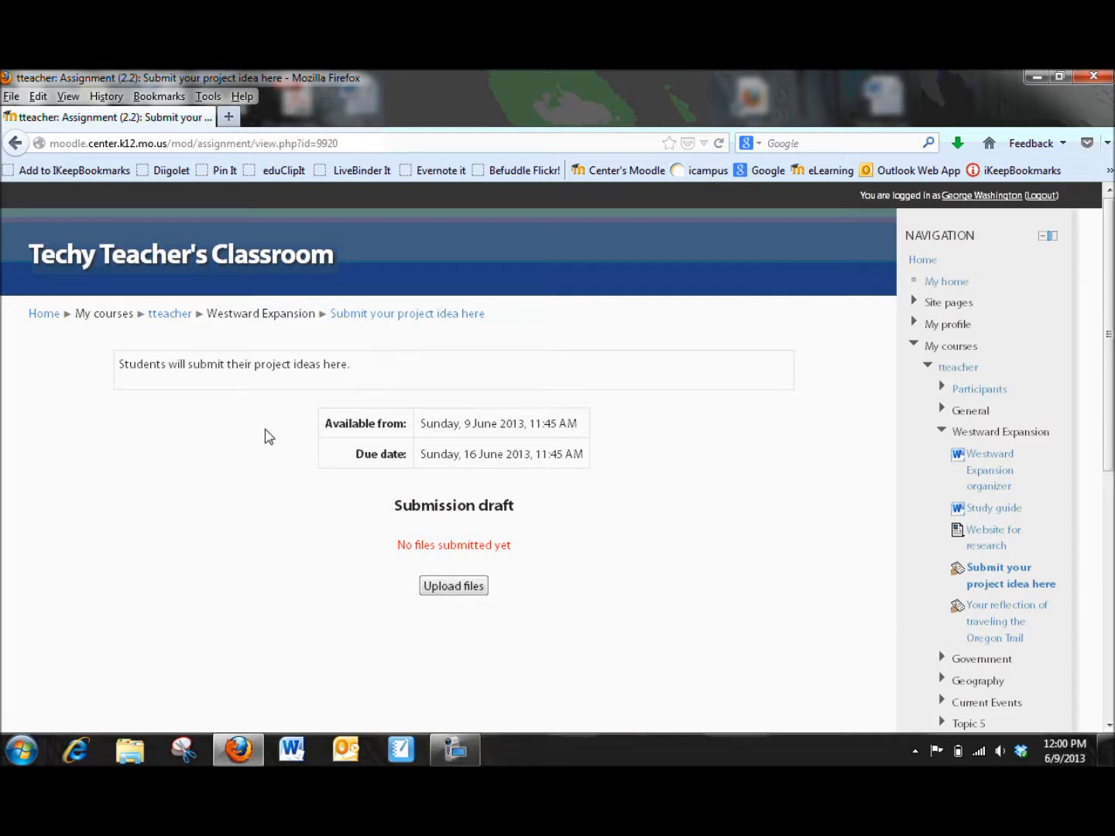
left_click(457, 595)
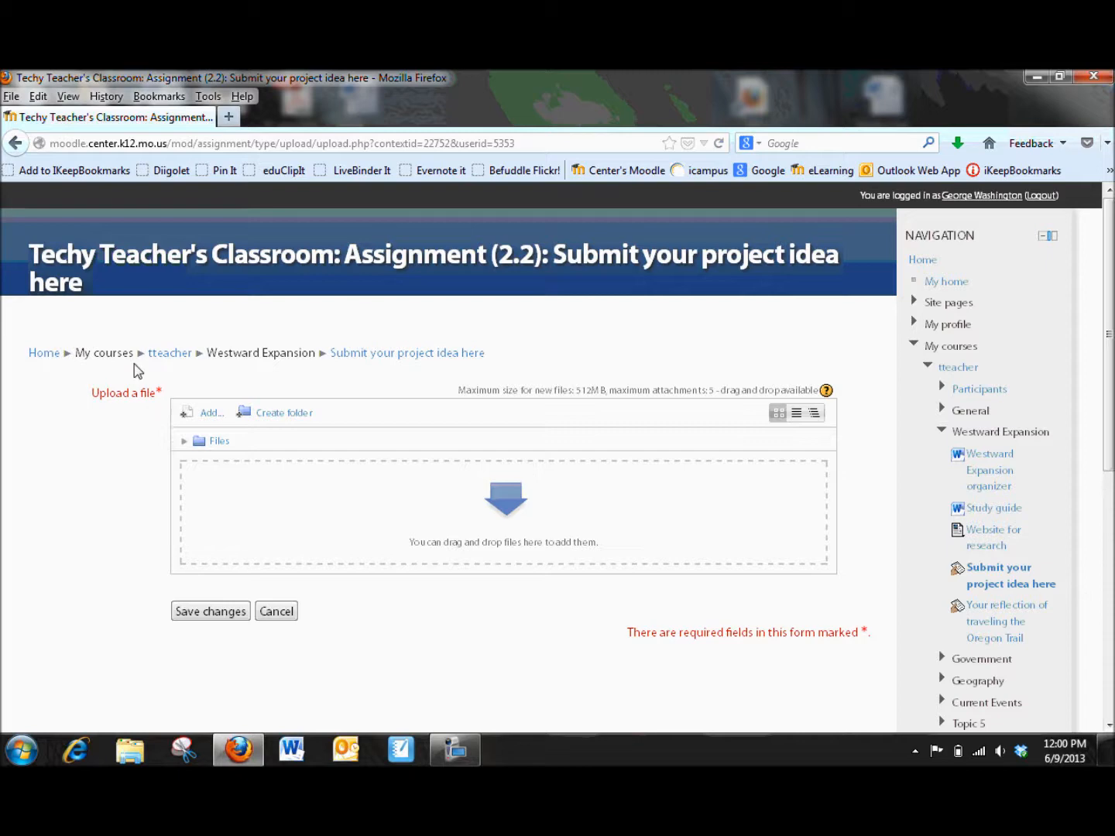
Step: Upload the file tech integration.docx from the Desktop through the file picker
left_click(206, 415)
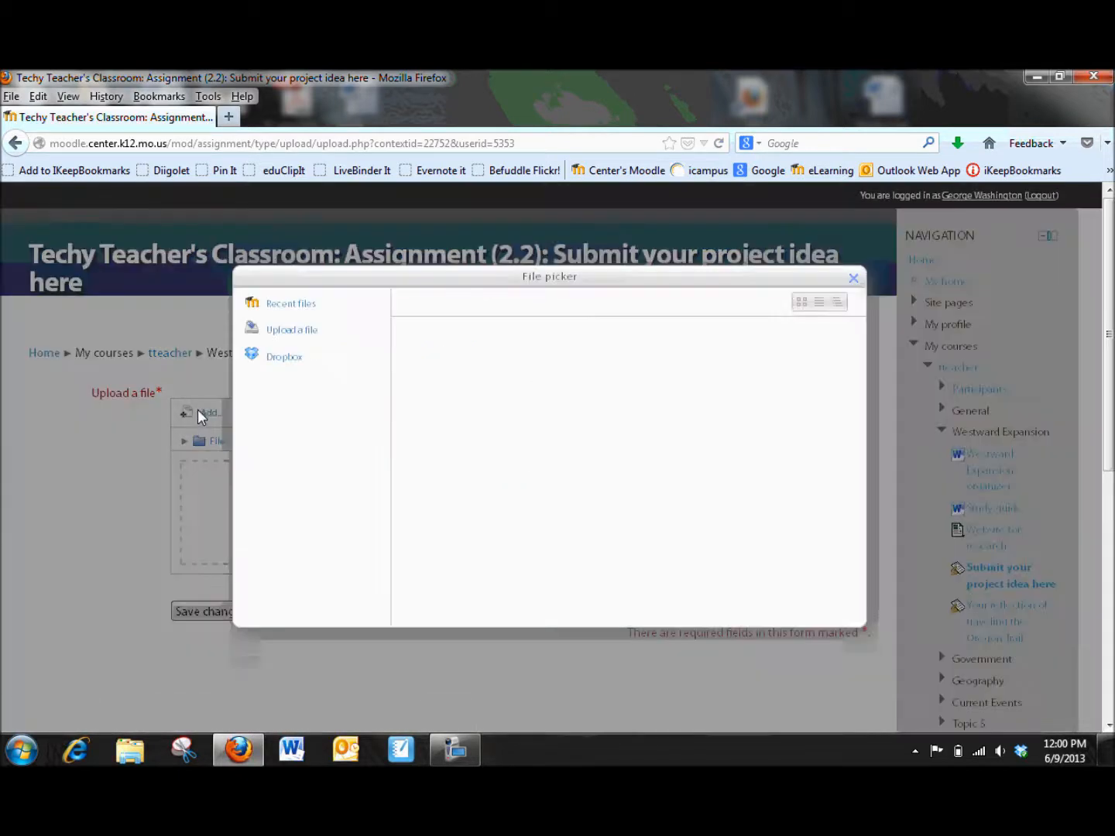
left_click(283, 331)
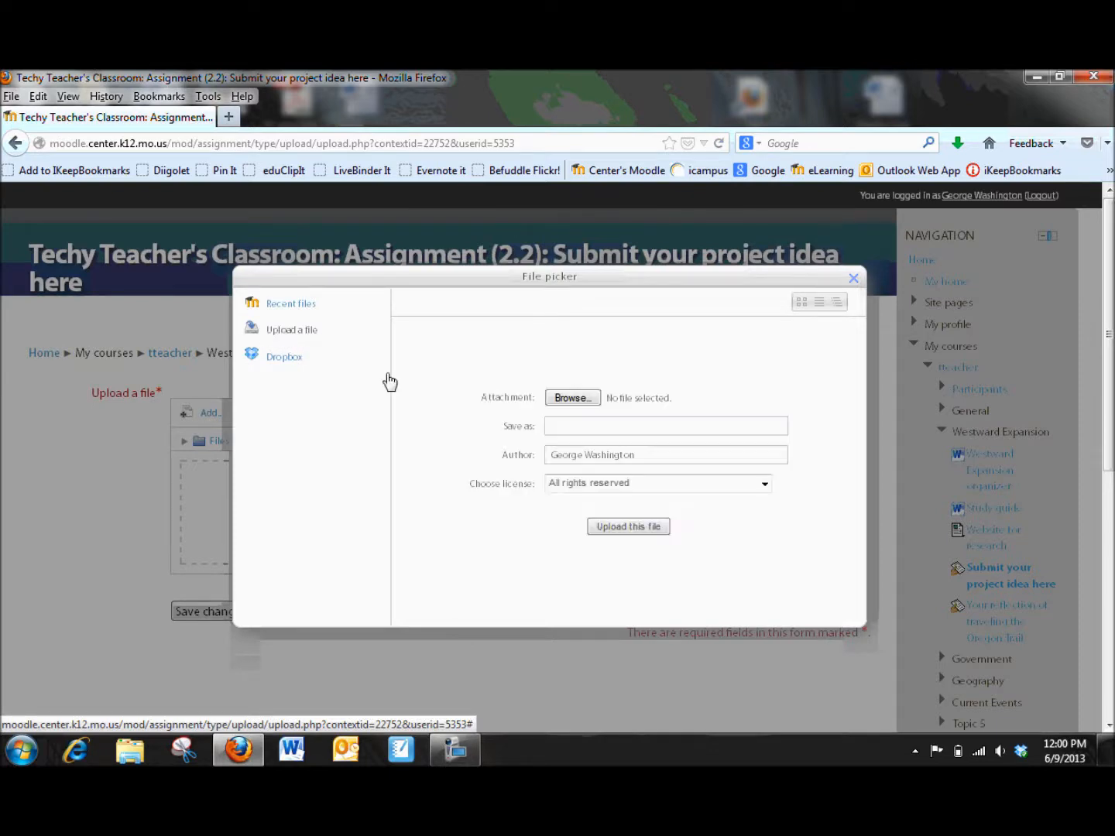
left_click(573, 394)
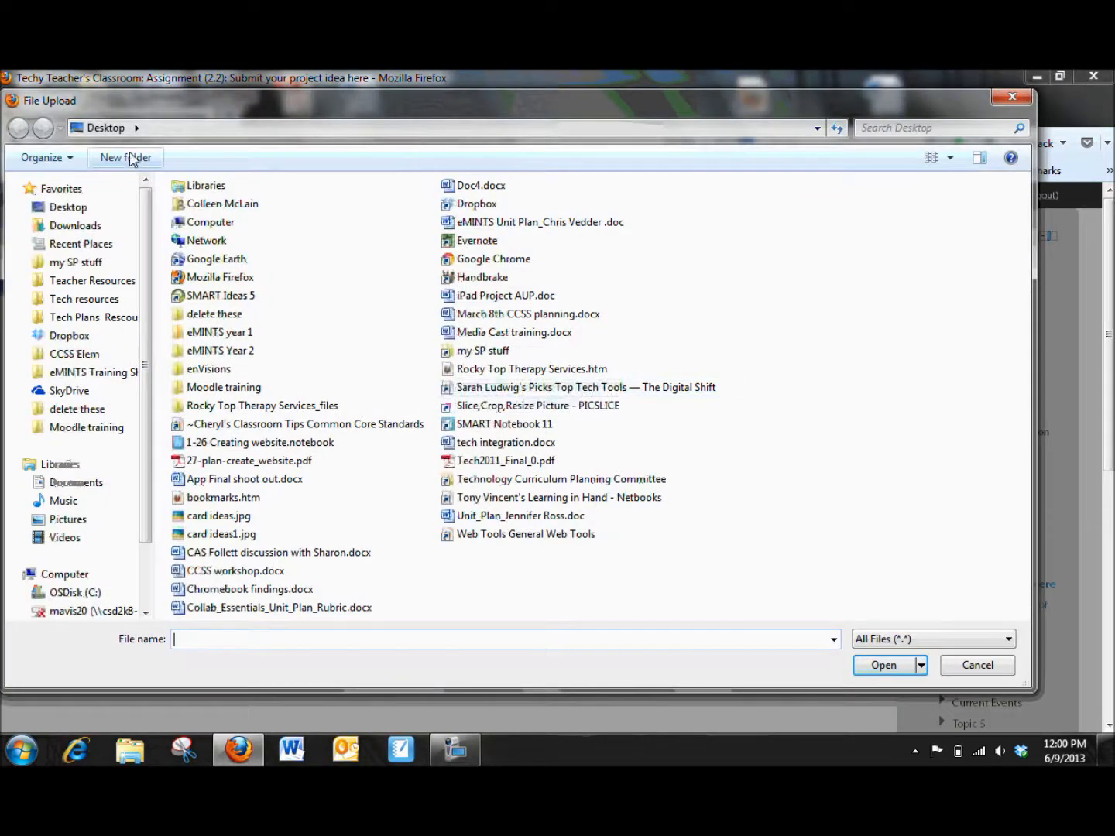
scroll(147, 576, "down", 2)
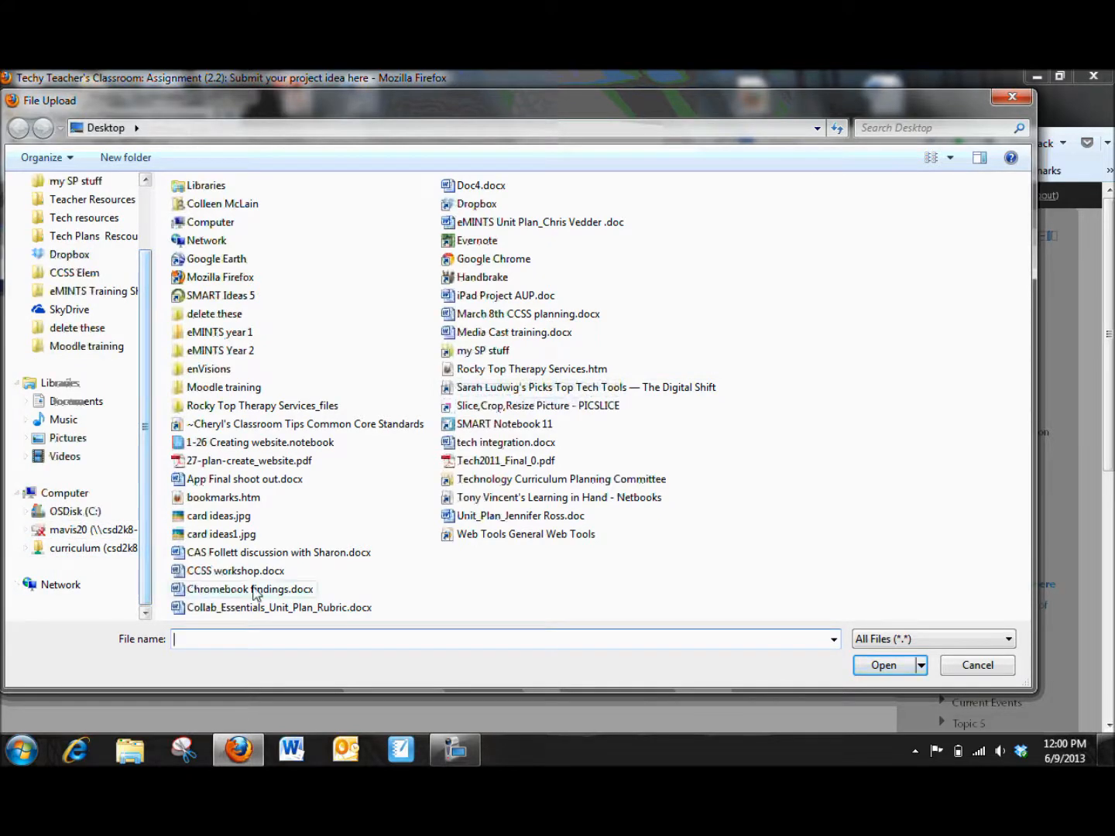
left_click(481, 446)
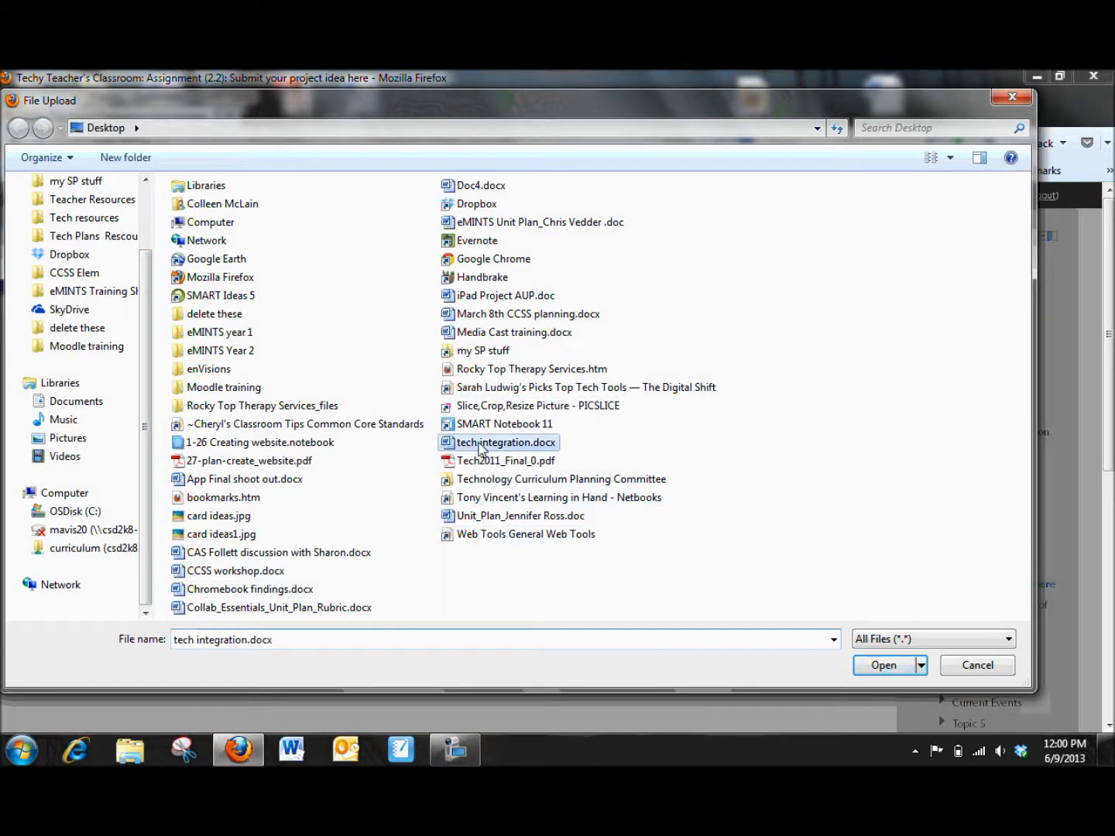
left_click(880, 668)
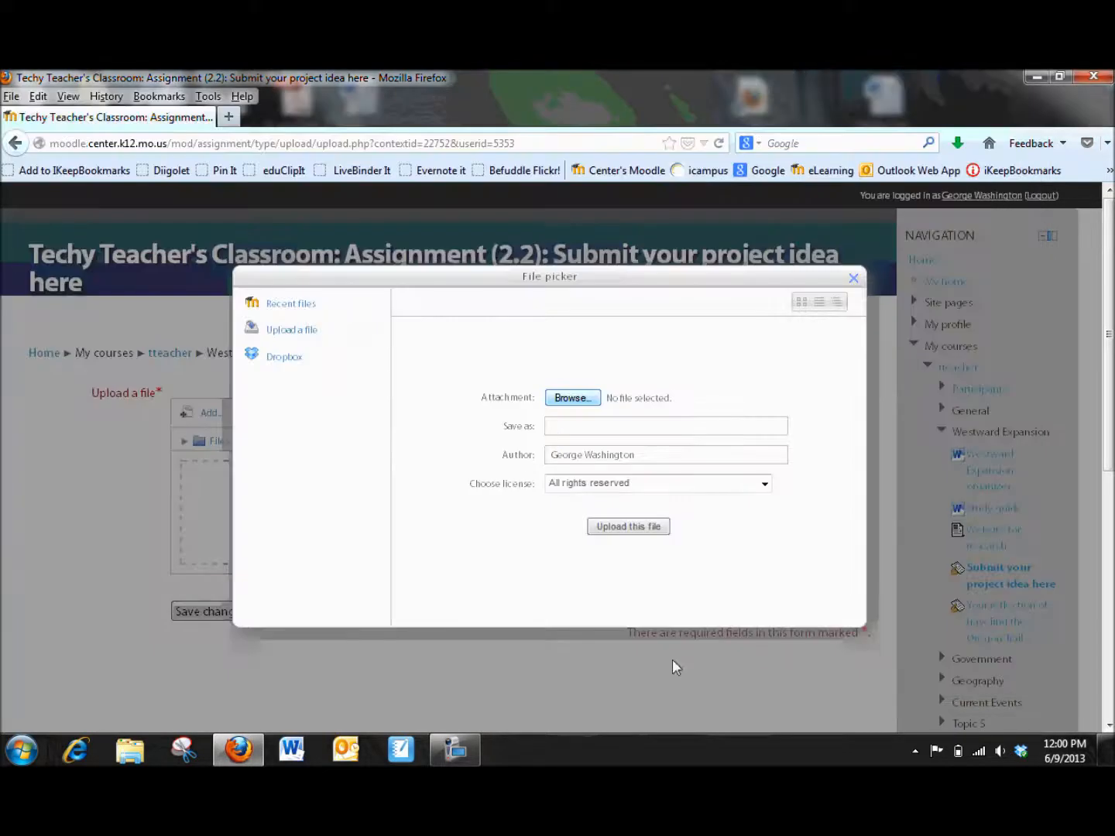
left_click(609, 534)
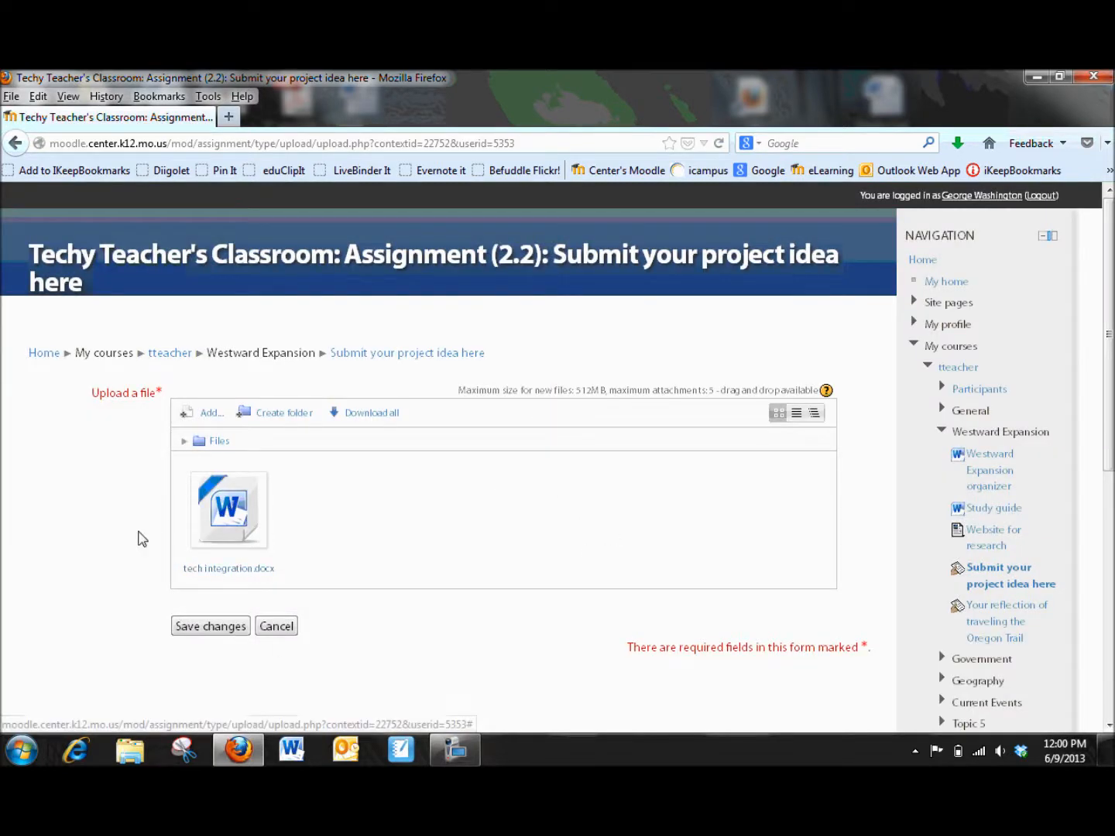
Step: Save the changes to the uploaded submission
scroll(142, 536, "down", 2)
scroll(140, 530, "down", 1)
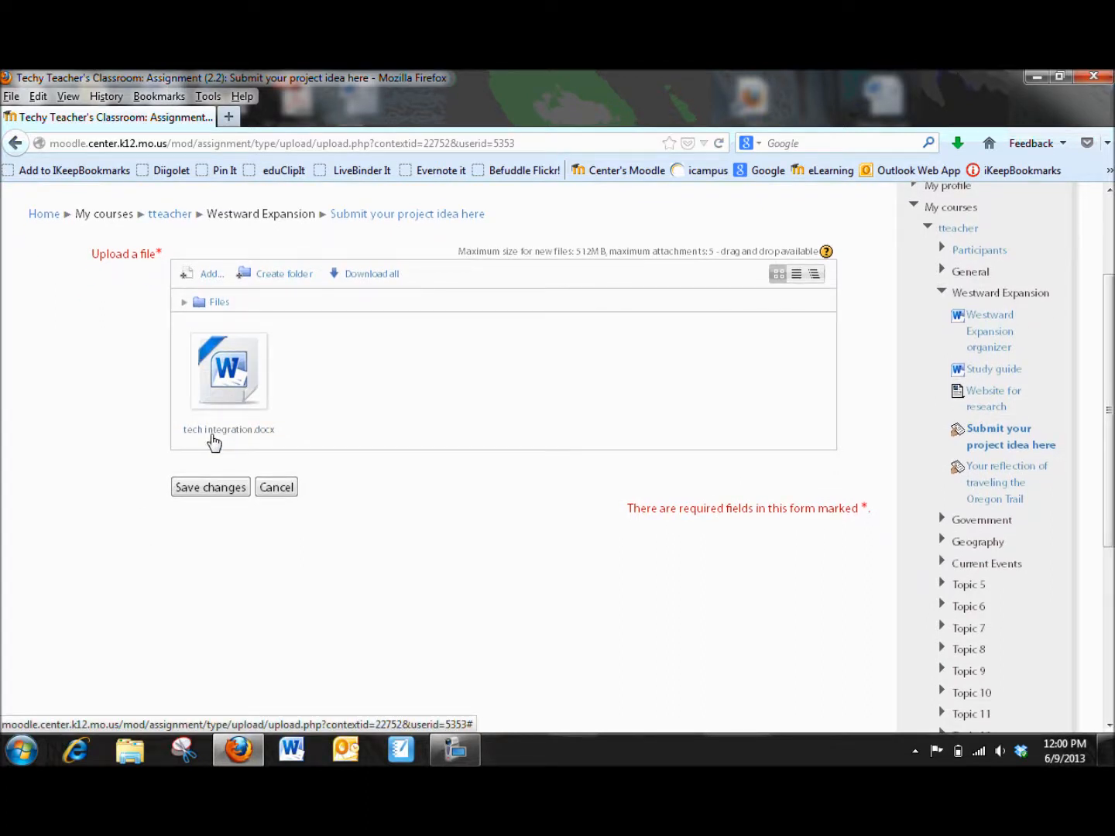
left_click(217, 487)
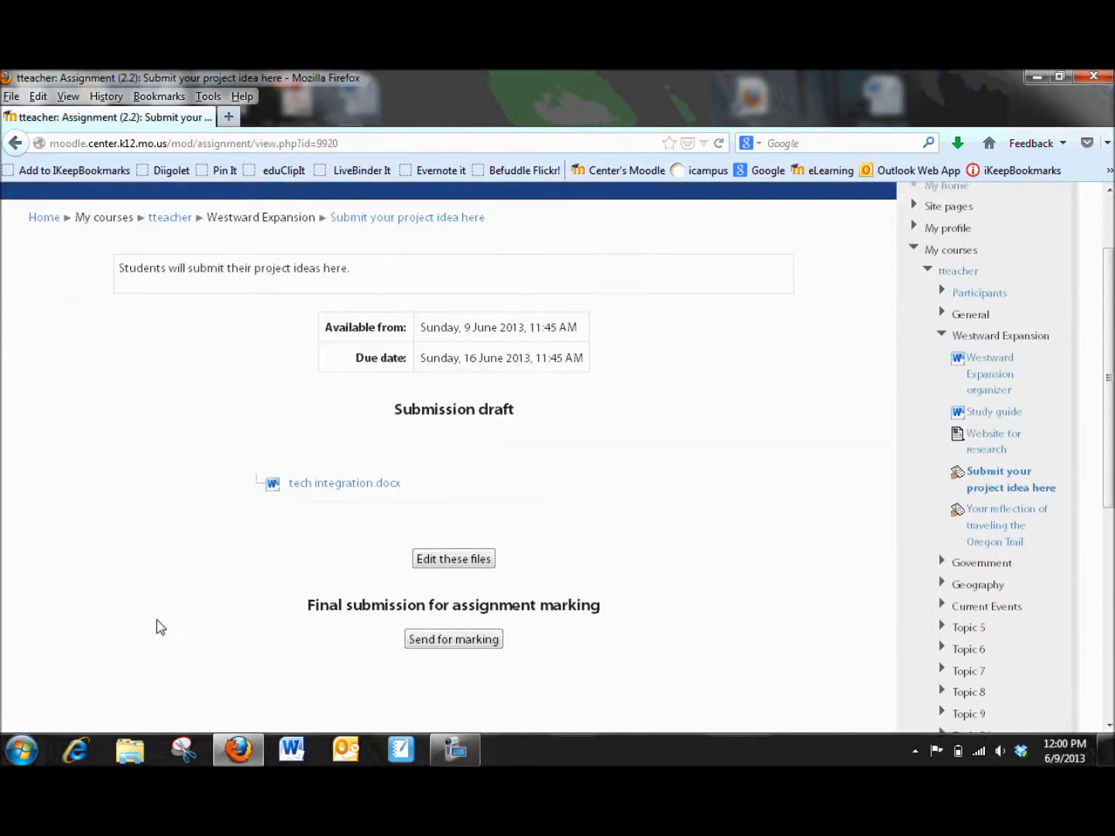
Step: Send the submission for marking and confirm the final submission
scroll(161, 627, "down", 3)
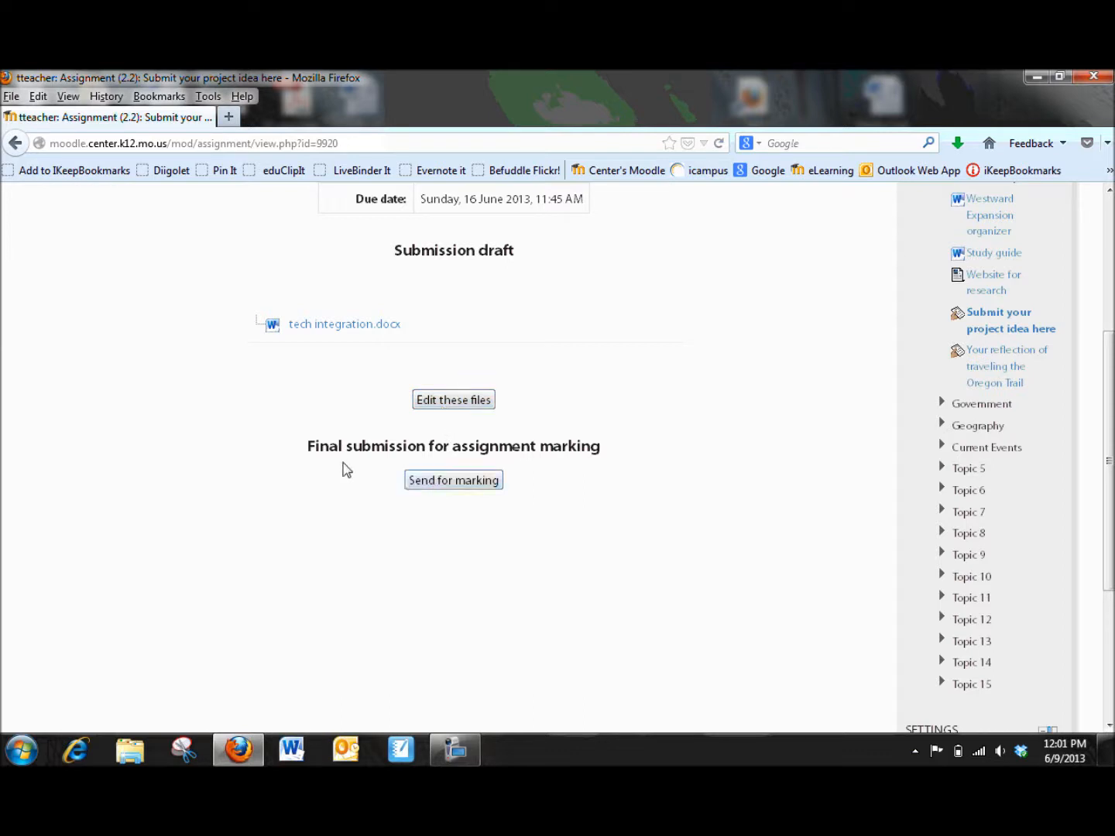
left_click(453, 480)
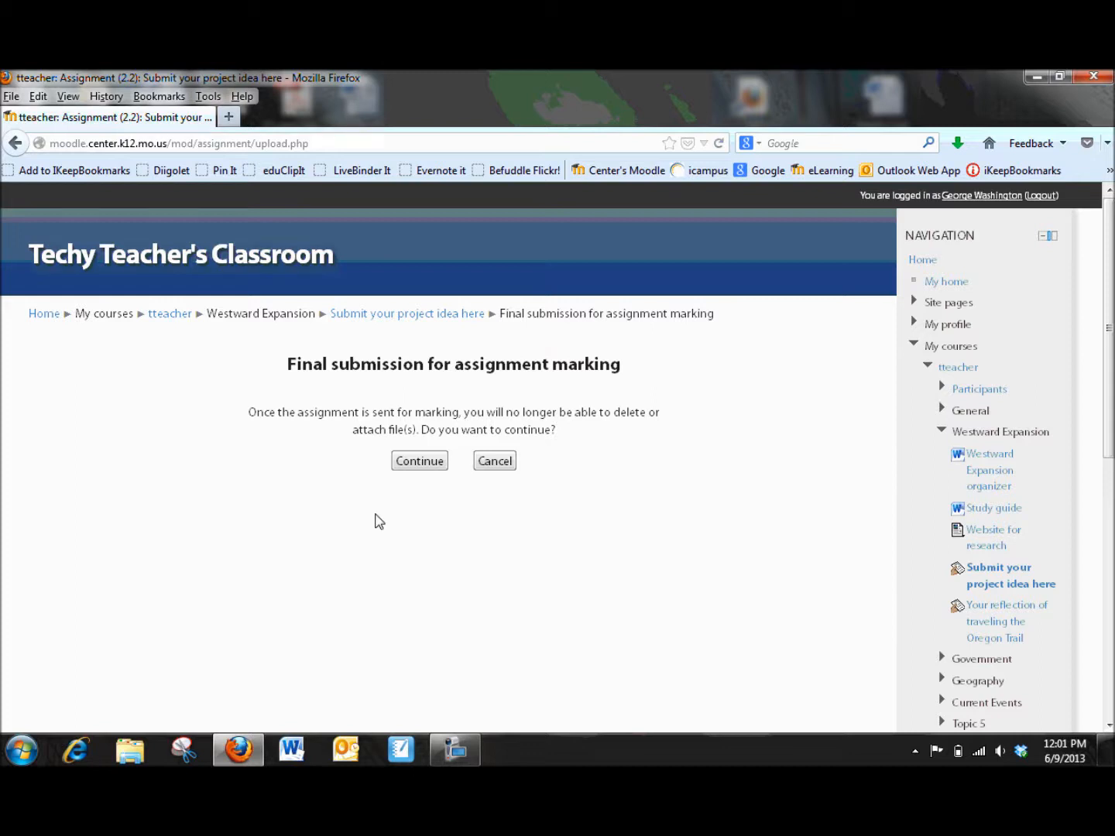
left_click(406, 467)
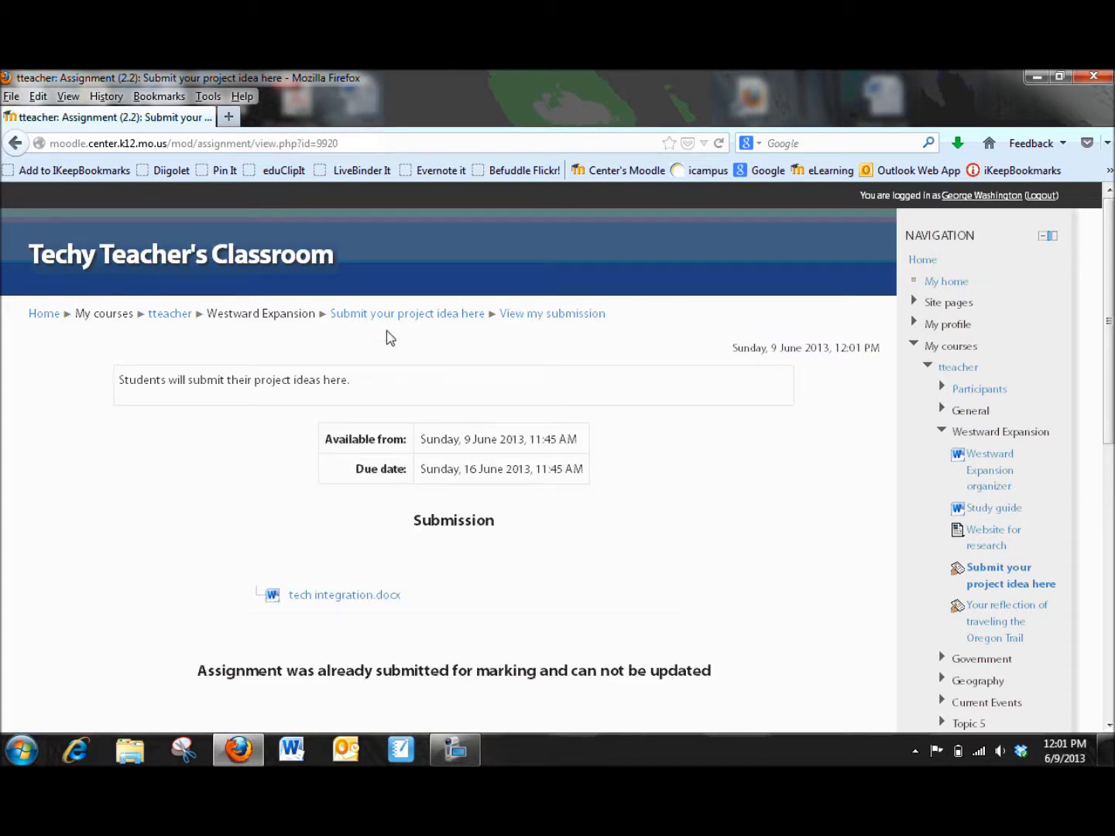
Step: Return to the course, open Your reflection of traveling the Oregon Trail, and add a submission
left_click(169, 314)
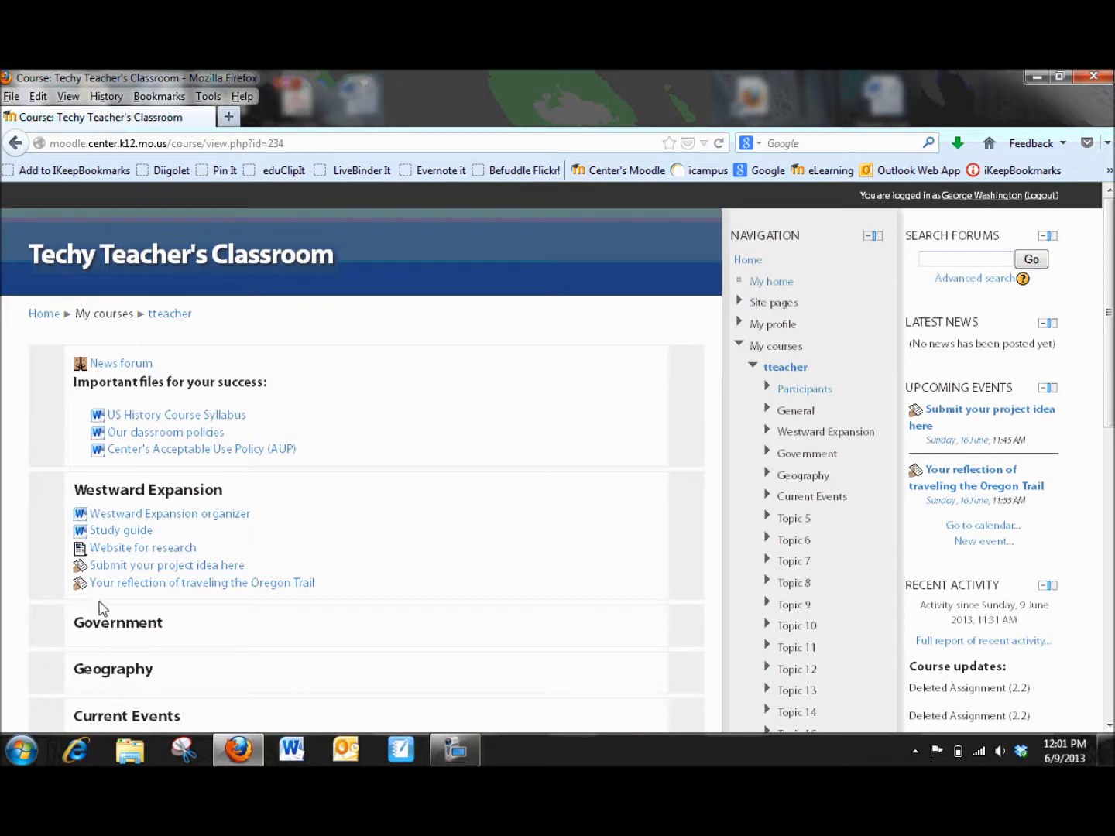
left_click(182, 589)
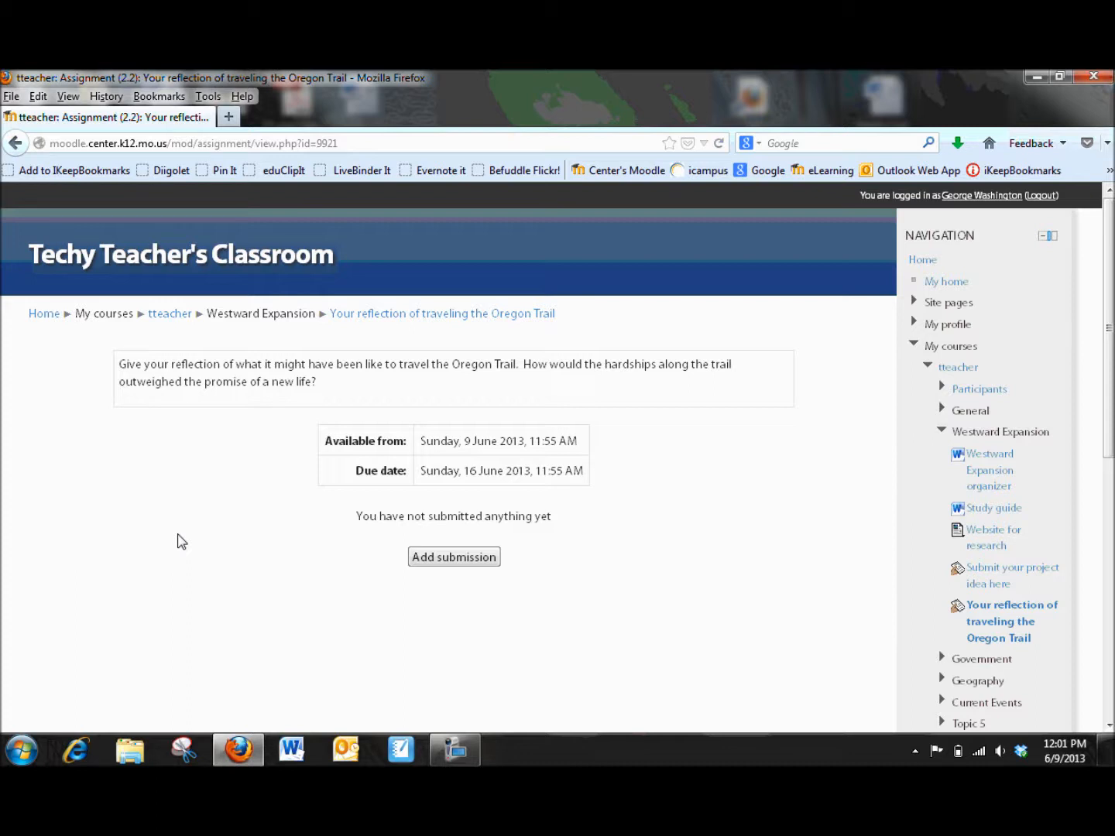
left_click(430, 559)
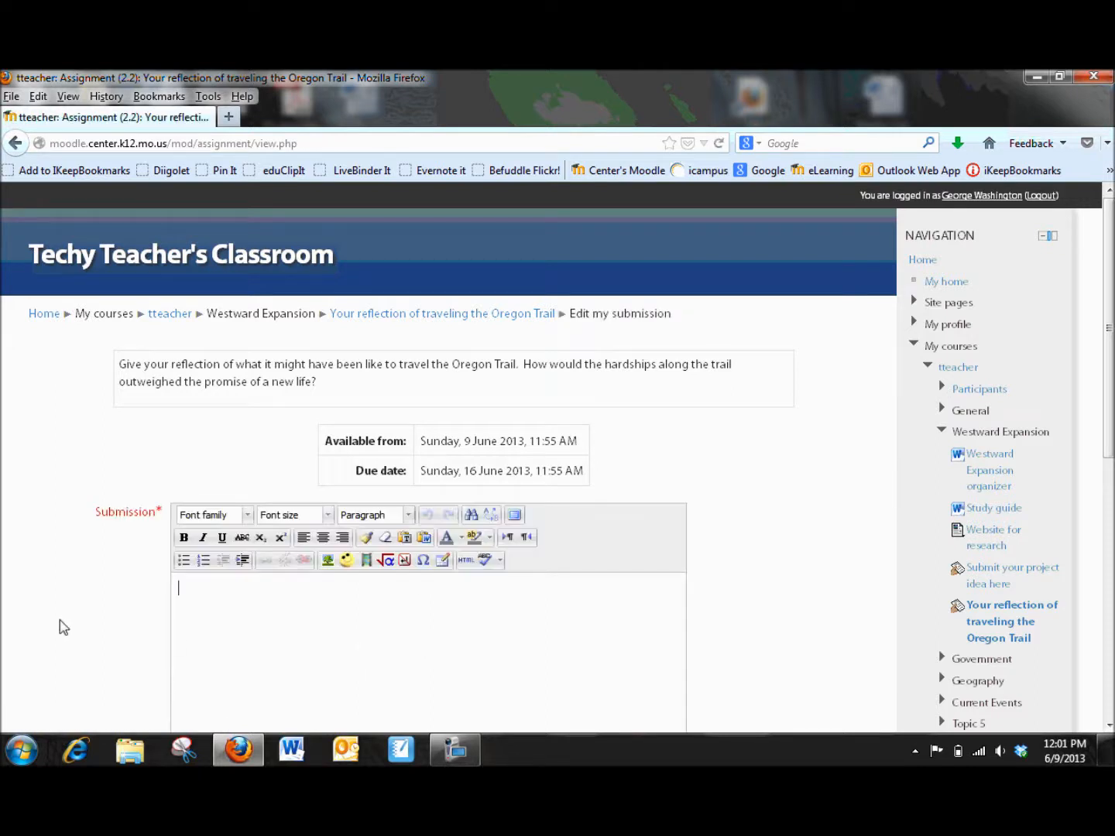
Step: Enter placeholder text as the online text submission and save the changes
scroll(7, 611, "down", 3)
scroll(23, 593, "down", 1)
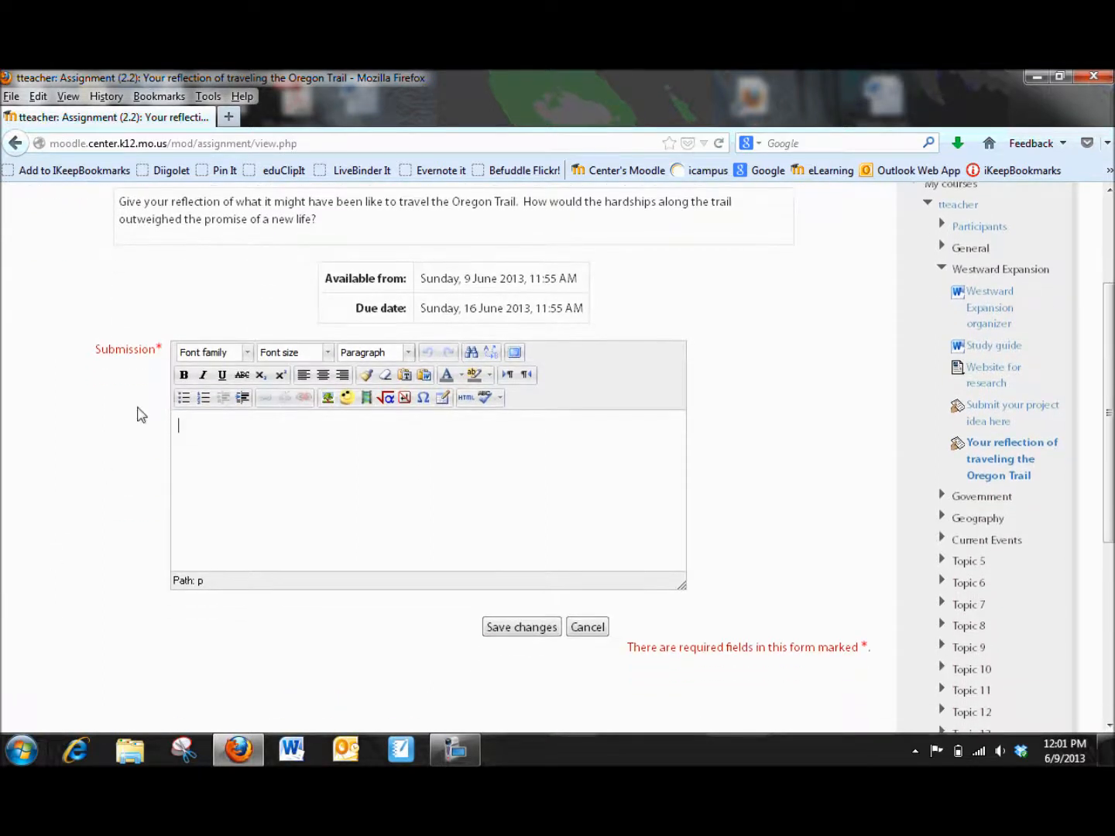
type("as;ldkf j;ldsk fj;kldsf jsda;lk fj;lkf jsl;kf j;lkdjs ;l kj")
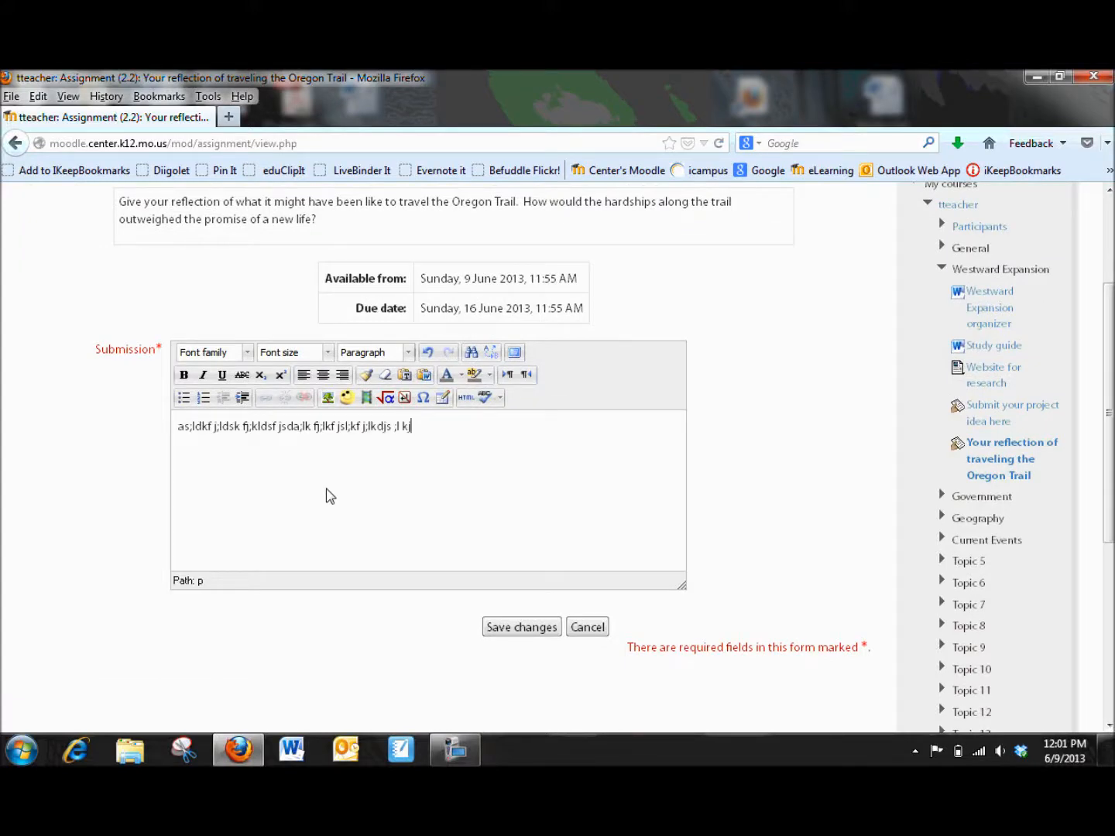
left_click(505, 630)
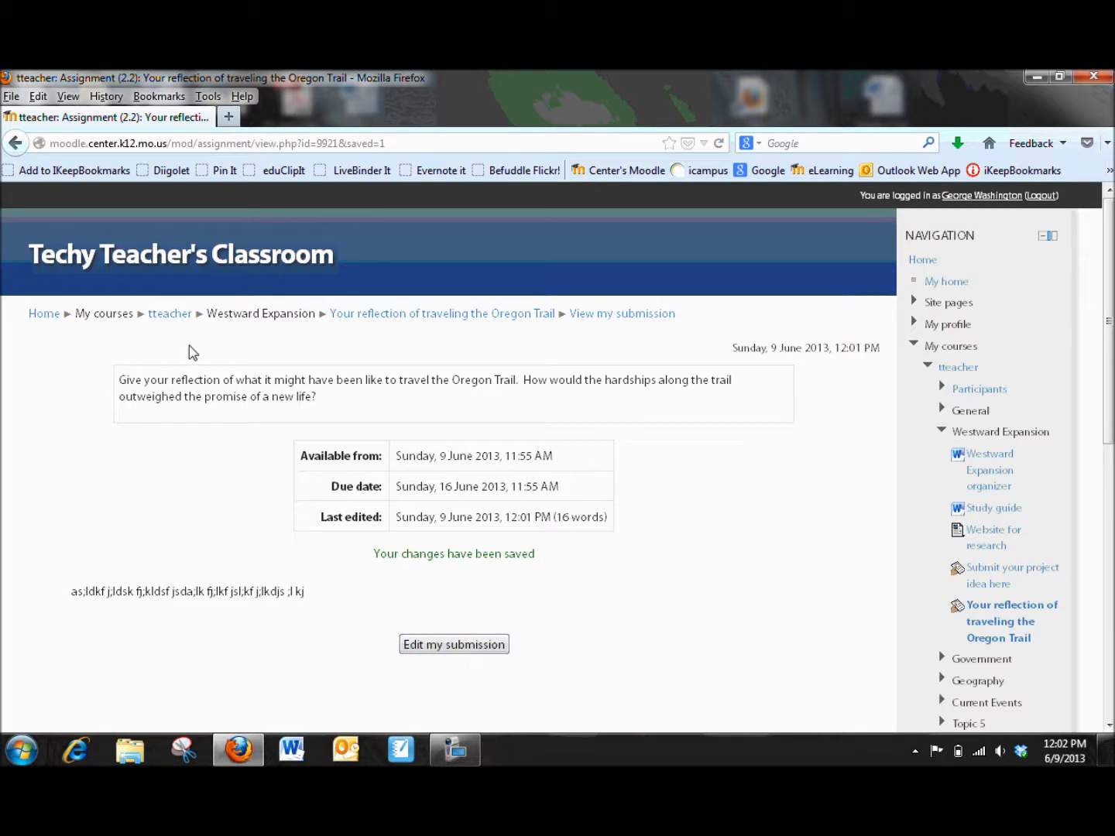
Step: As the teacher, open the Submit your project idea here assignment and view its submitted assignments
left_click(171, 317)
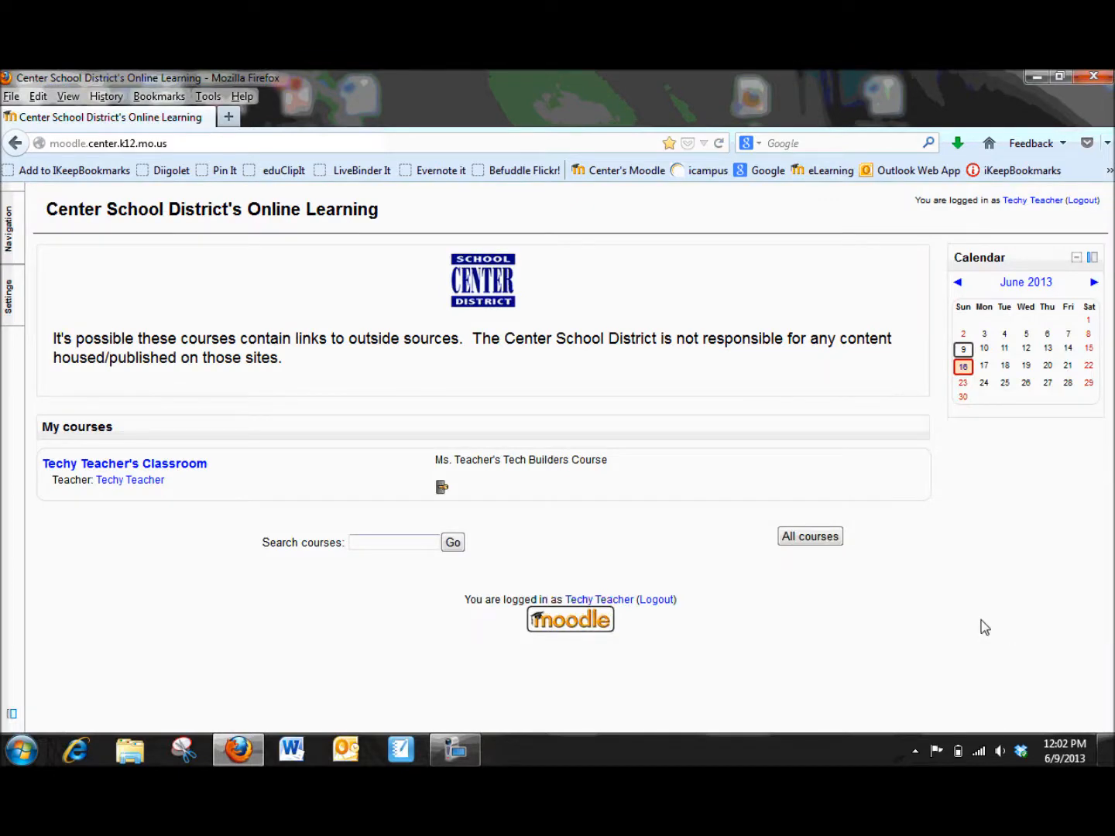
left_click(180, 467)
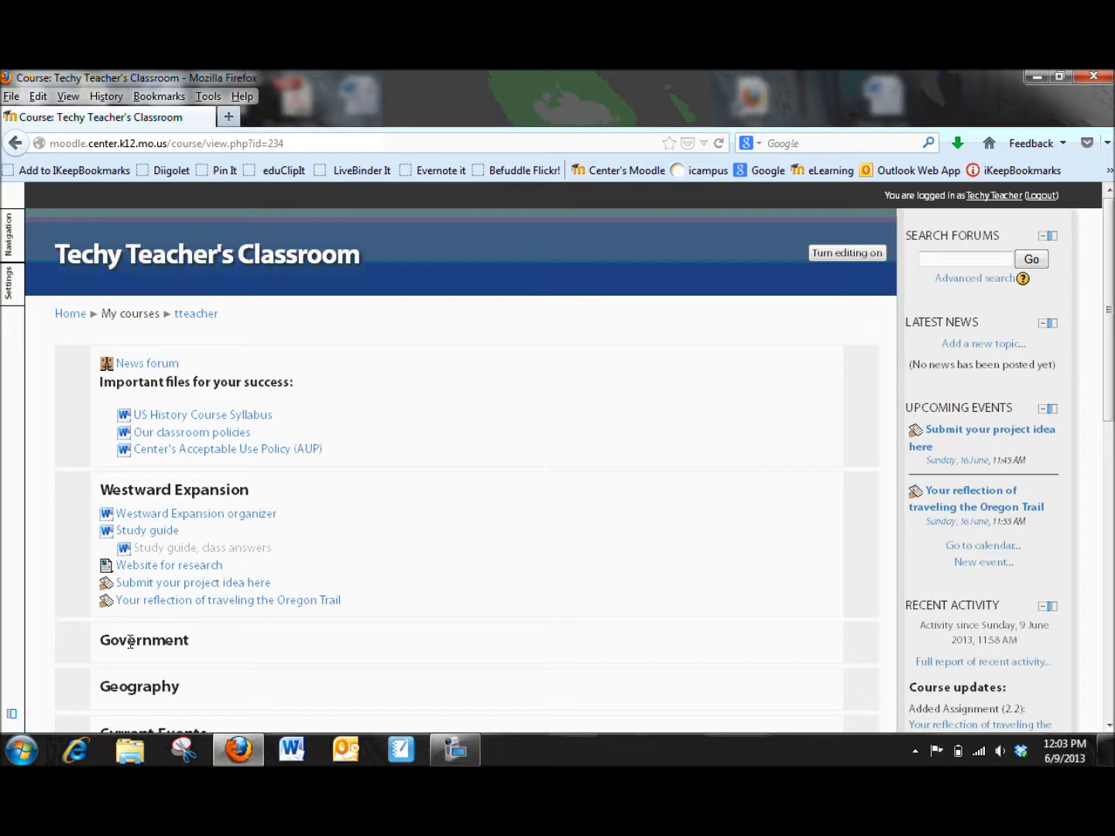
left_click(149, 585)
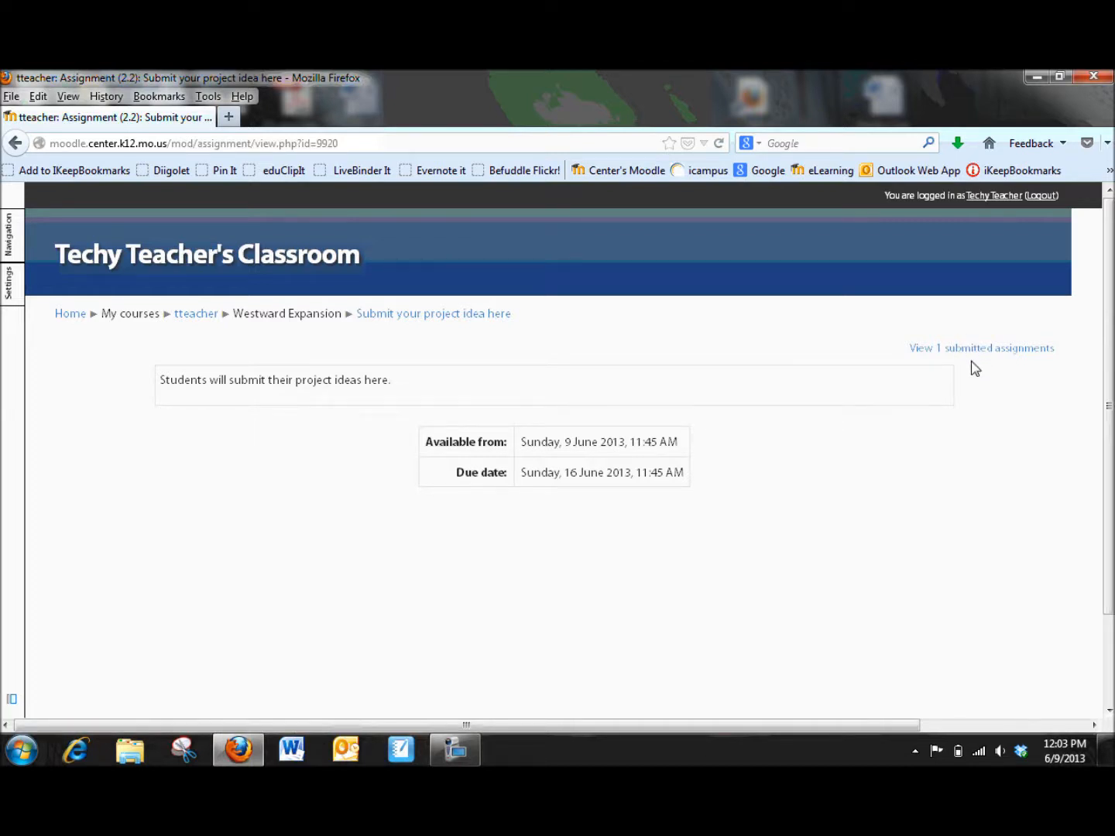
left_click(968, 350)
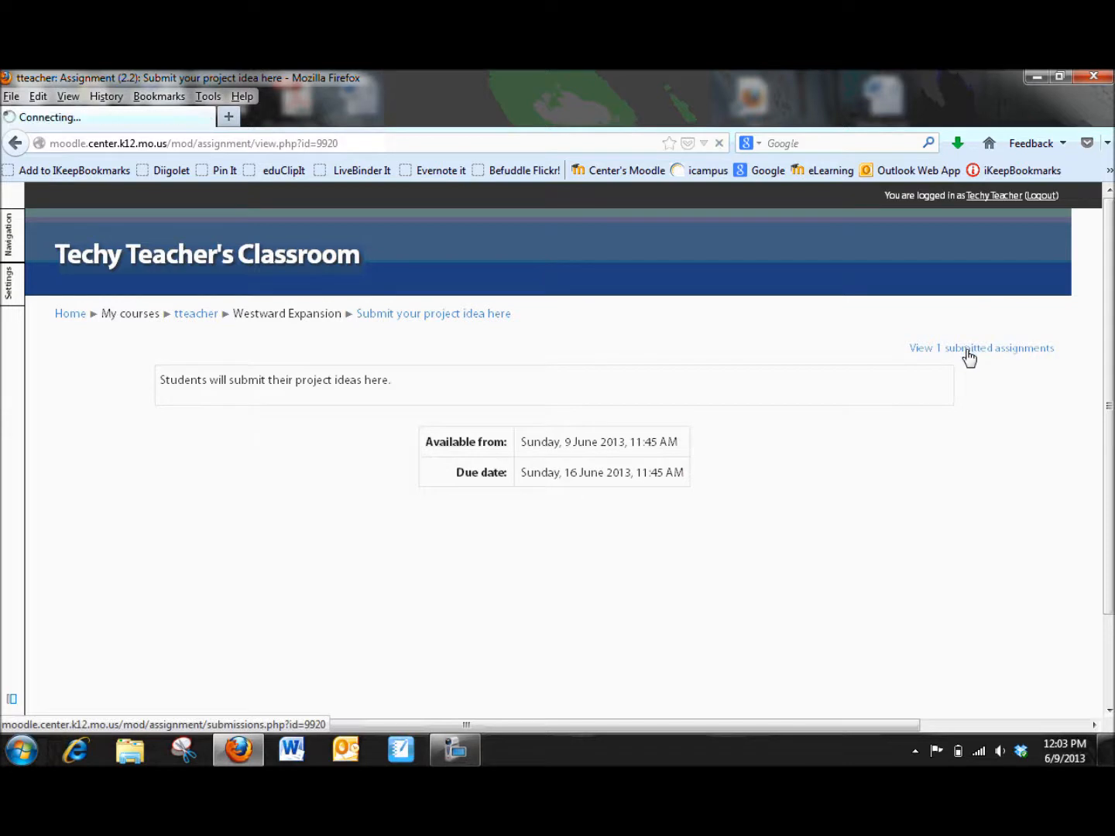
Step: Open George Washington's submitted tech integration.docx in Word to review it, then close Word
scroll(778, 577, "down", 2)
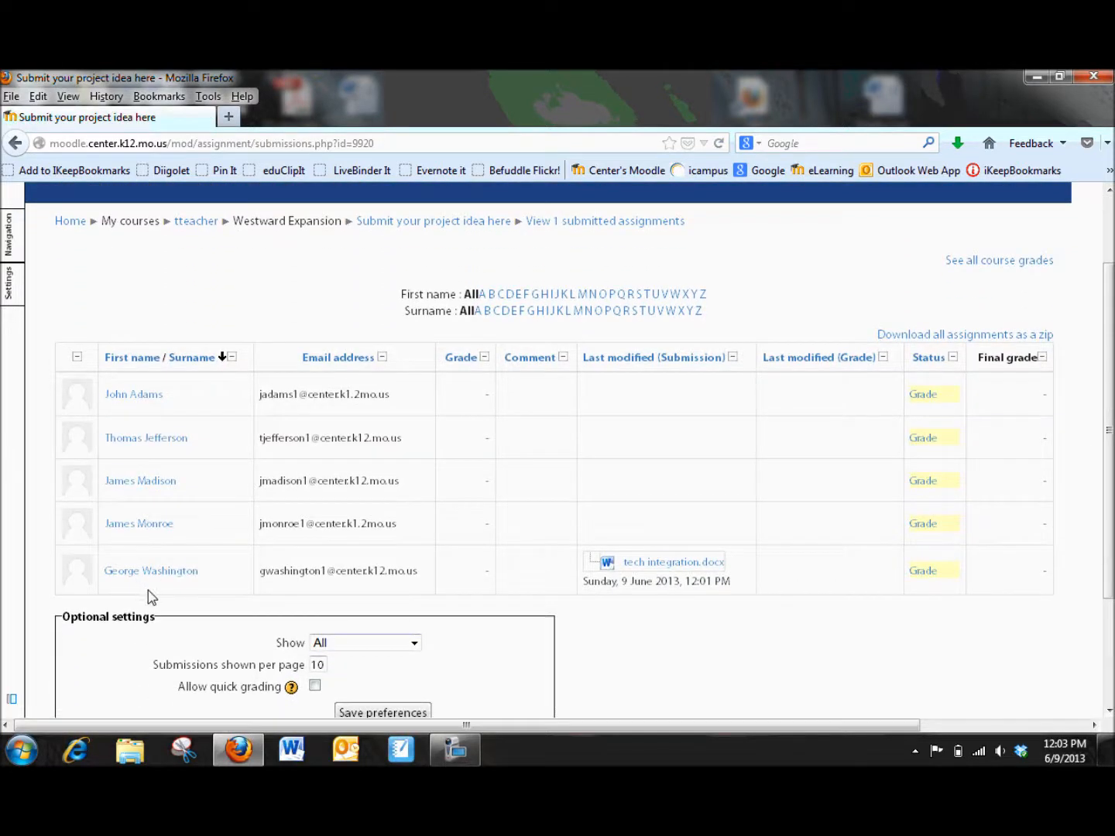
left_click(654, 565)
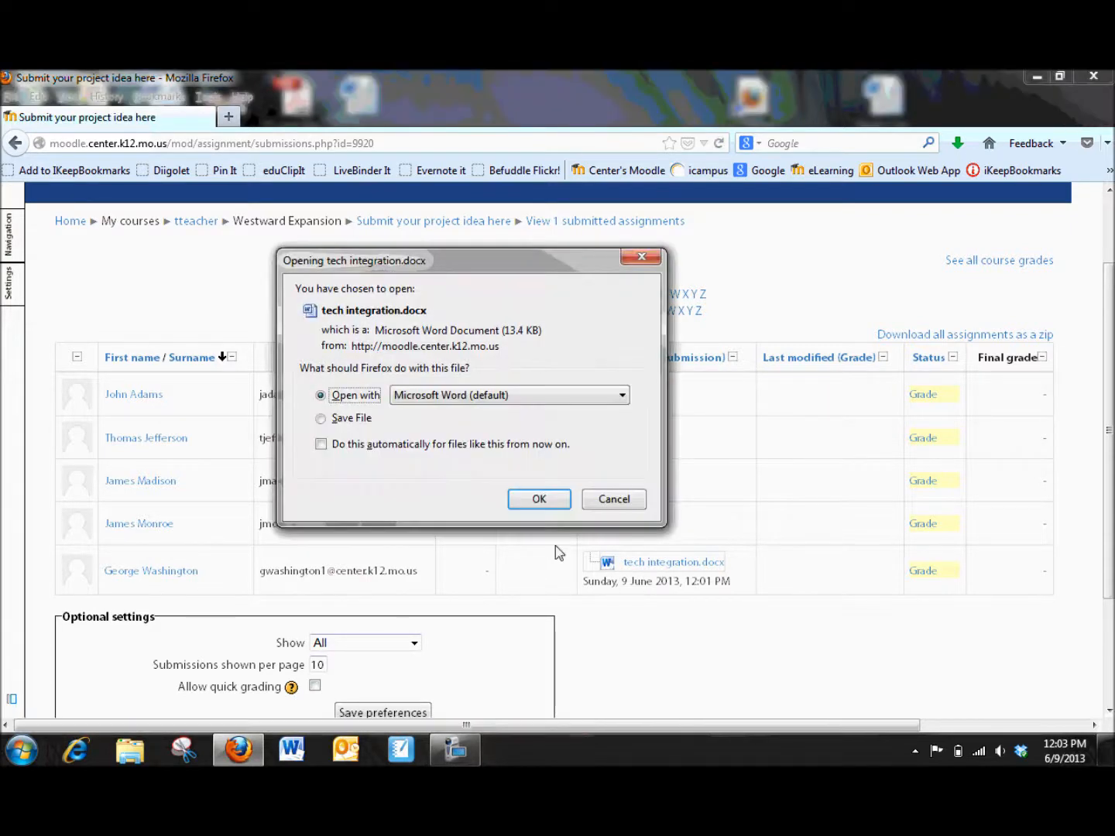
key("Return")
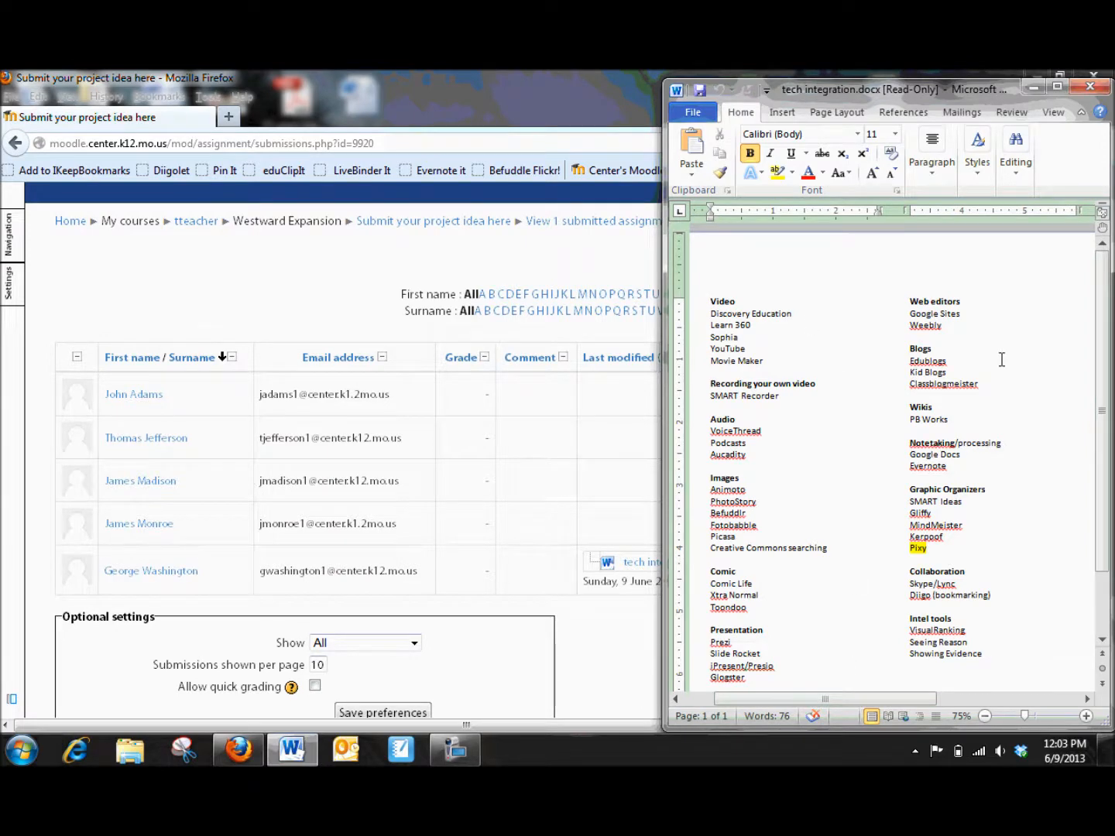
left_click(1041, 92)
Step: Open George Washington's feedback form for the project idea assignment and review its grade and feedback fields
scroll(746, 642, "down", 3)
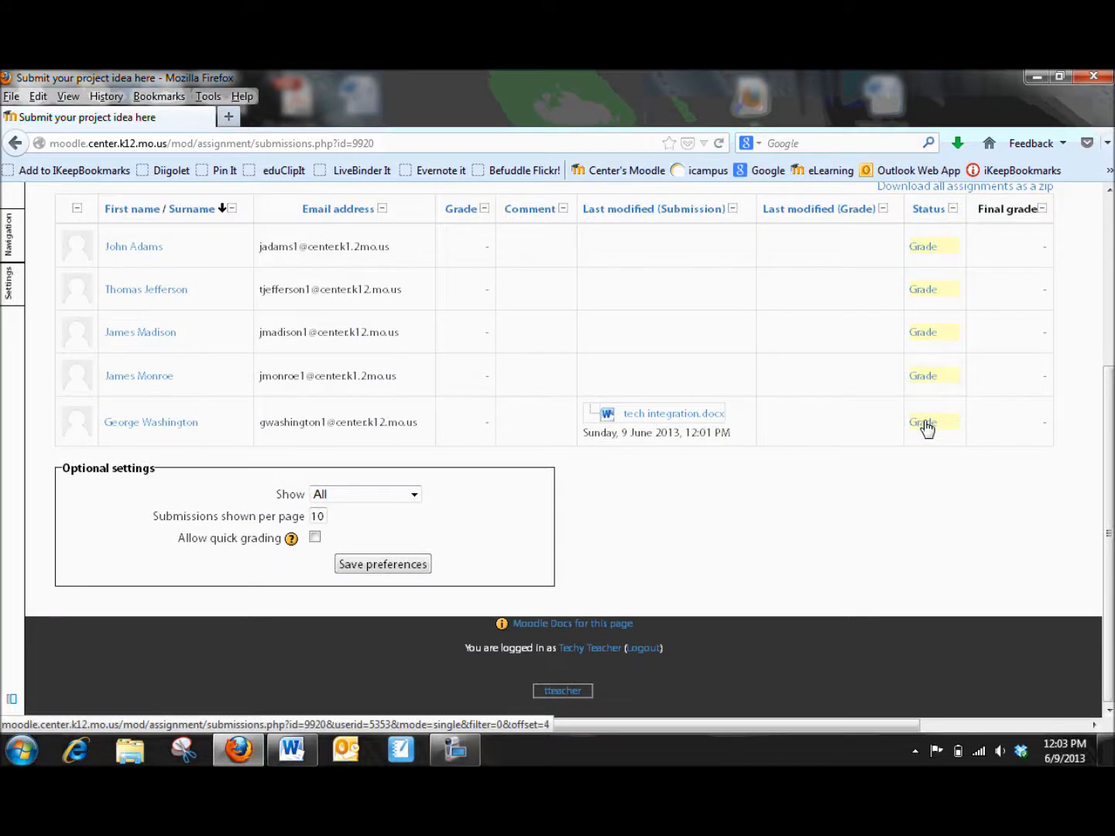
left_click(923, 424)
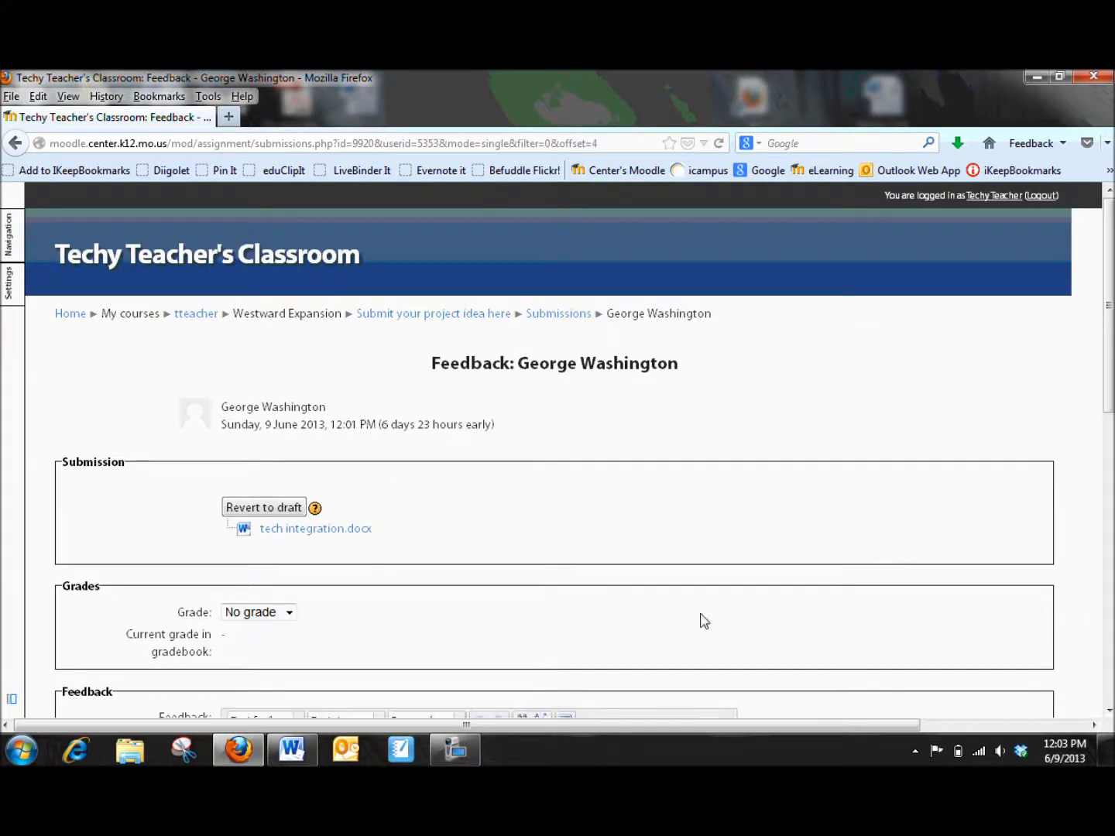
scroll(595, 578, "down", 1)
scroll(593, 575, "down", 4)
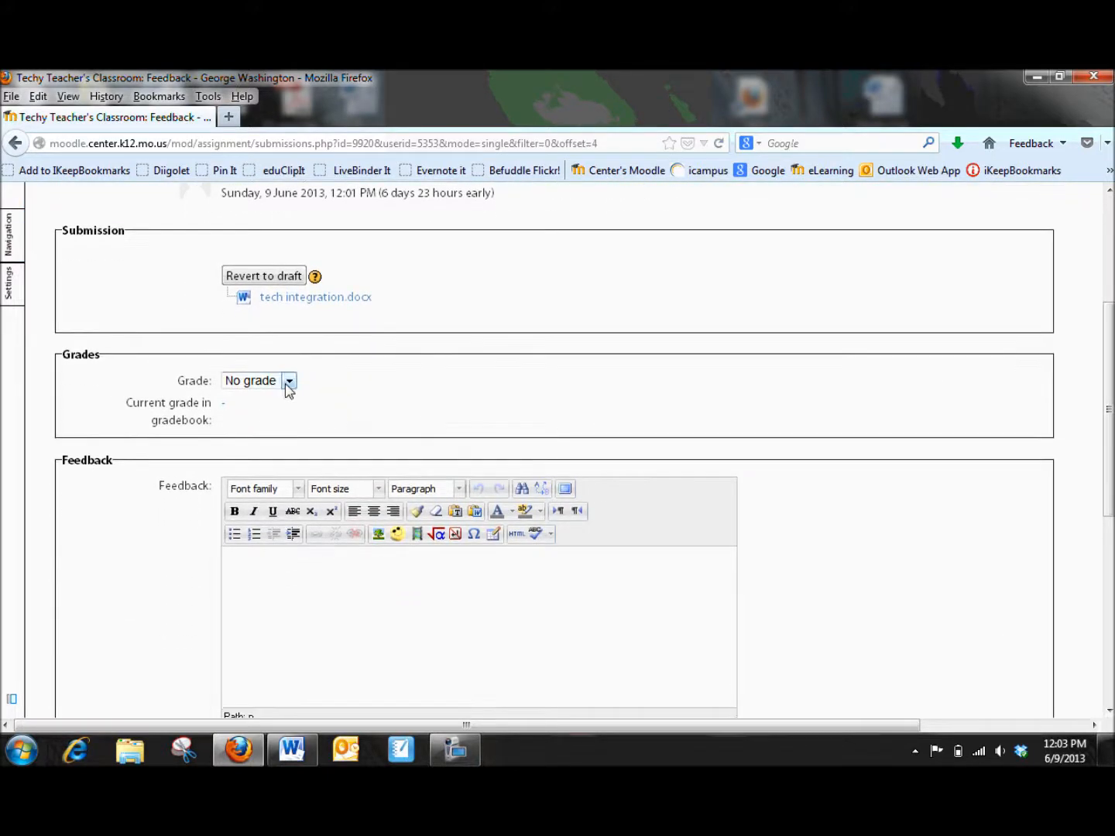
left_click(288, 383)
left_click(317, 381)
scroll(329, 377, "down", 5)
left_click(264, 309)
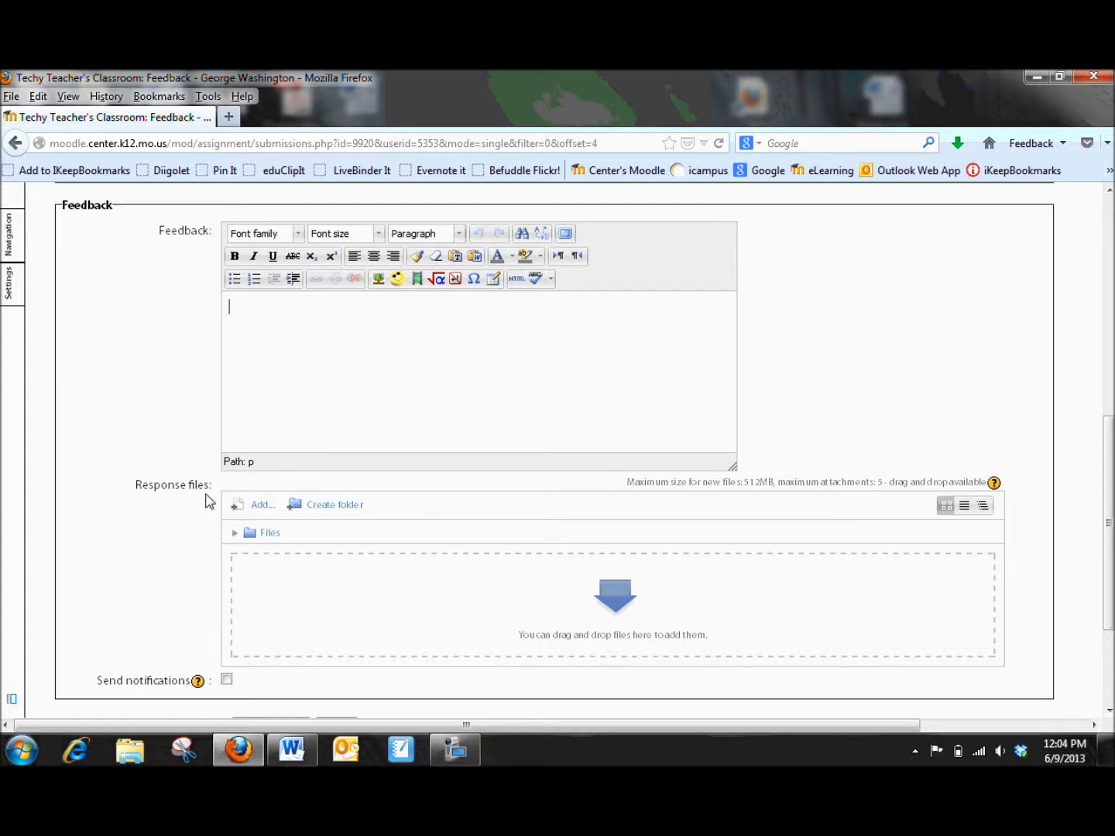
Step: Upload tech integration.docx from the Desktop as a feedback response file and save the changes
left_click(256, 511)
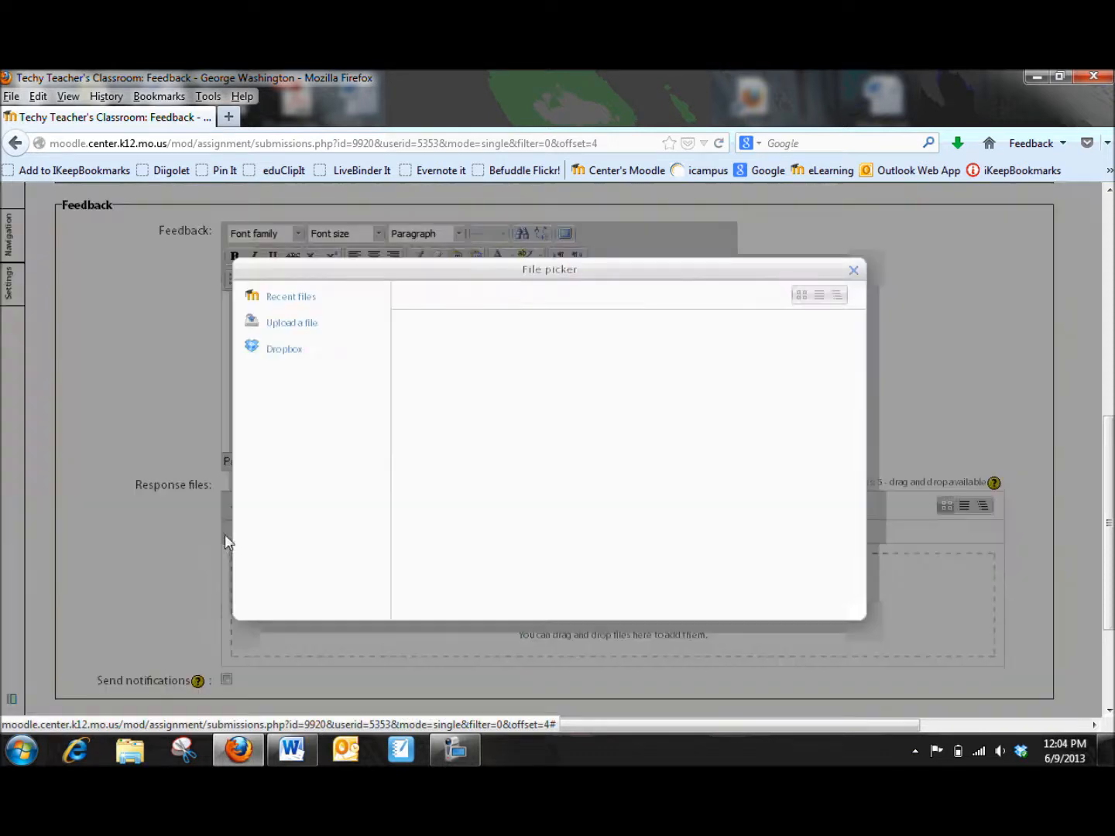
left_click(292, 325)
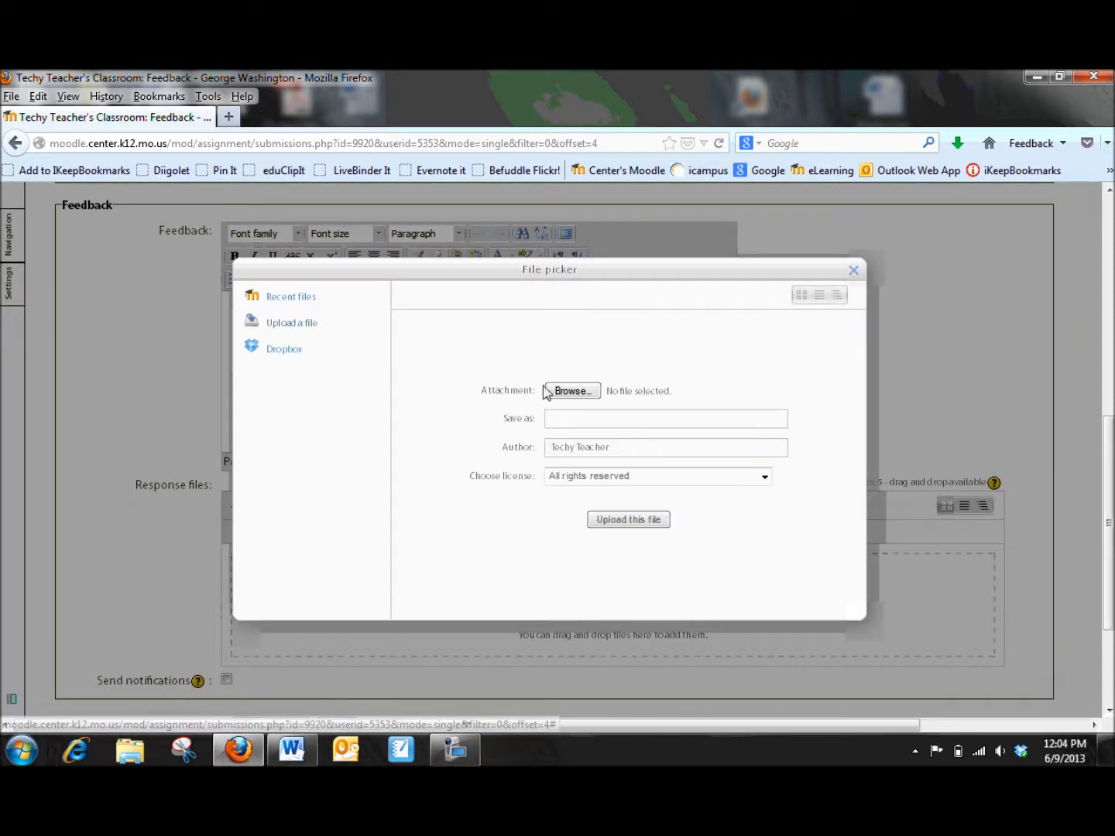
left_click(569, 393)
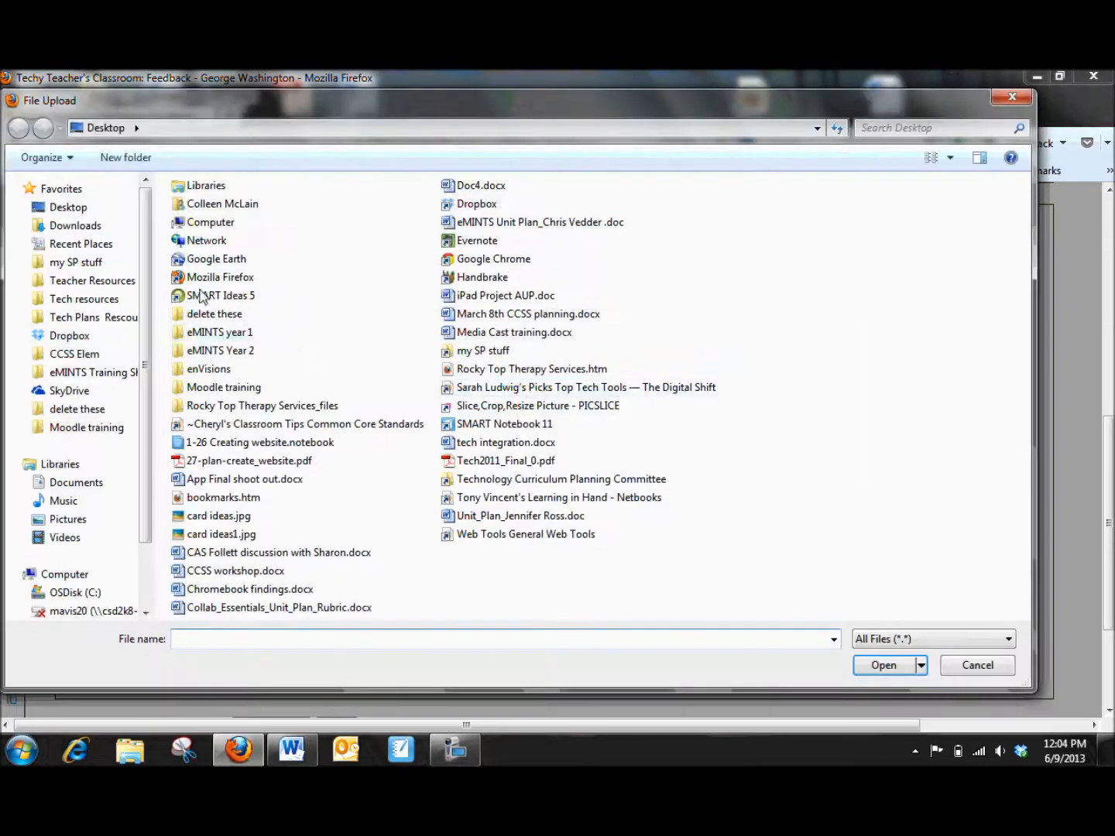
left_click(69, 208)
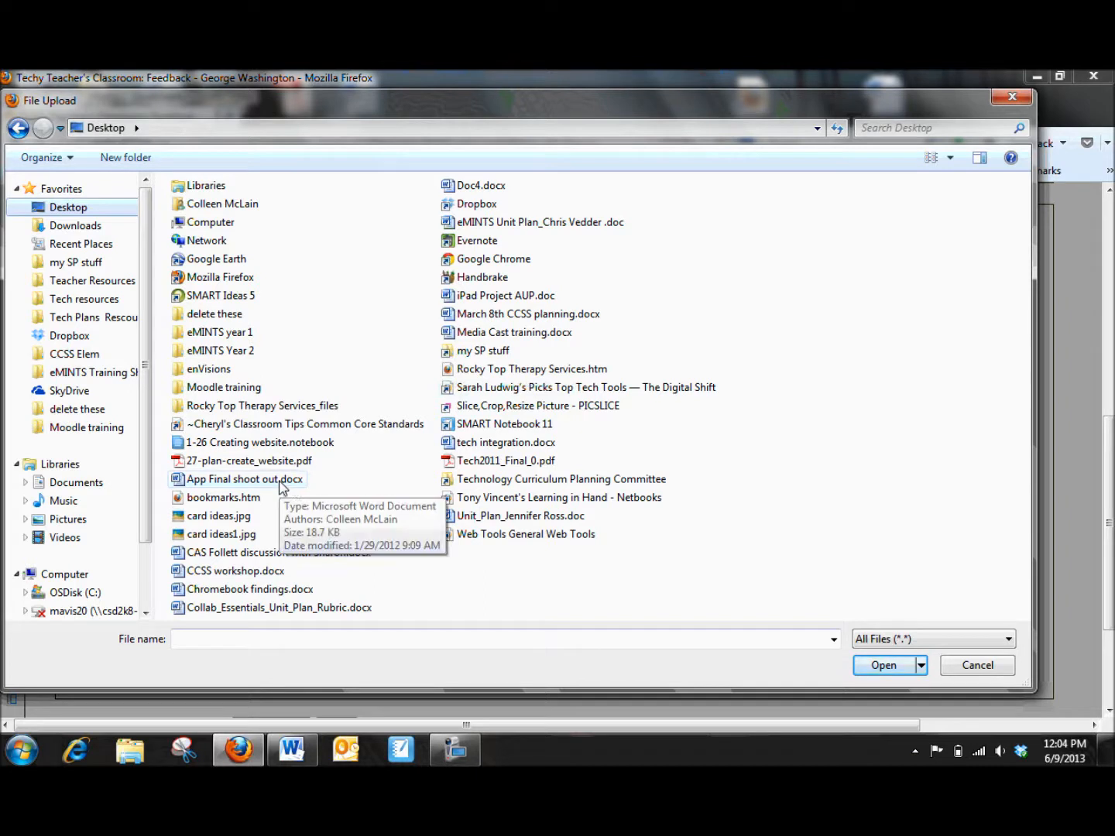
left_click(483, 448)
left_click(887, 665)
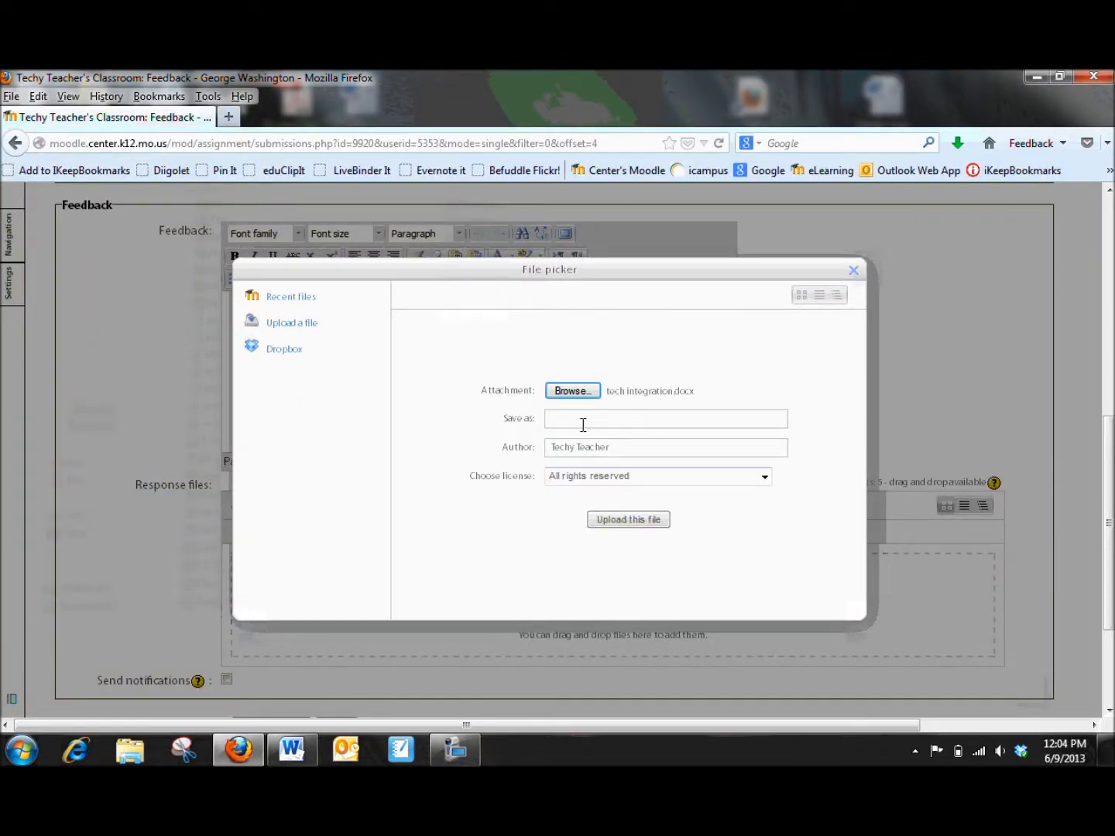
left_click(624, 524)
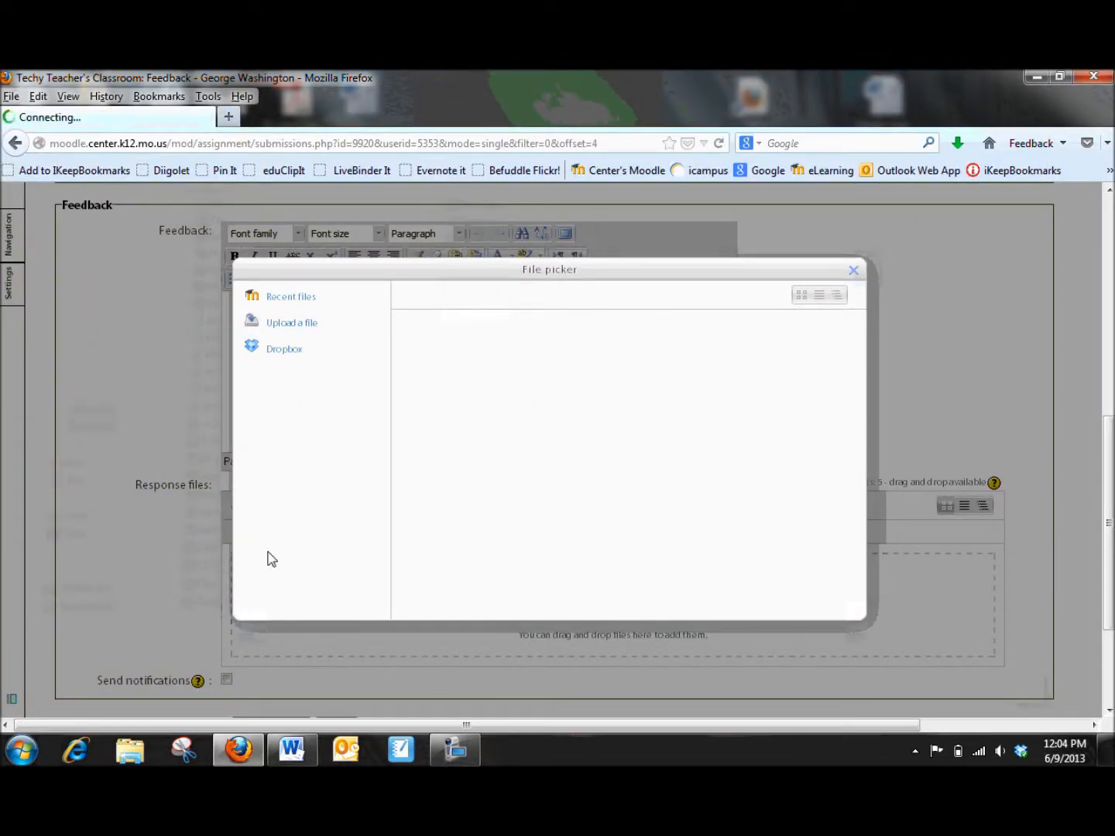
scroll(146, 627, "down", 4)
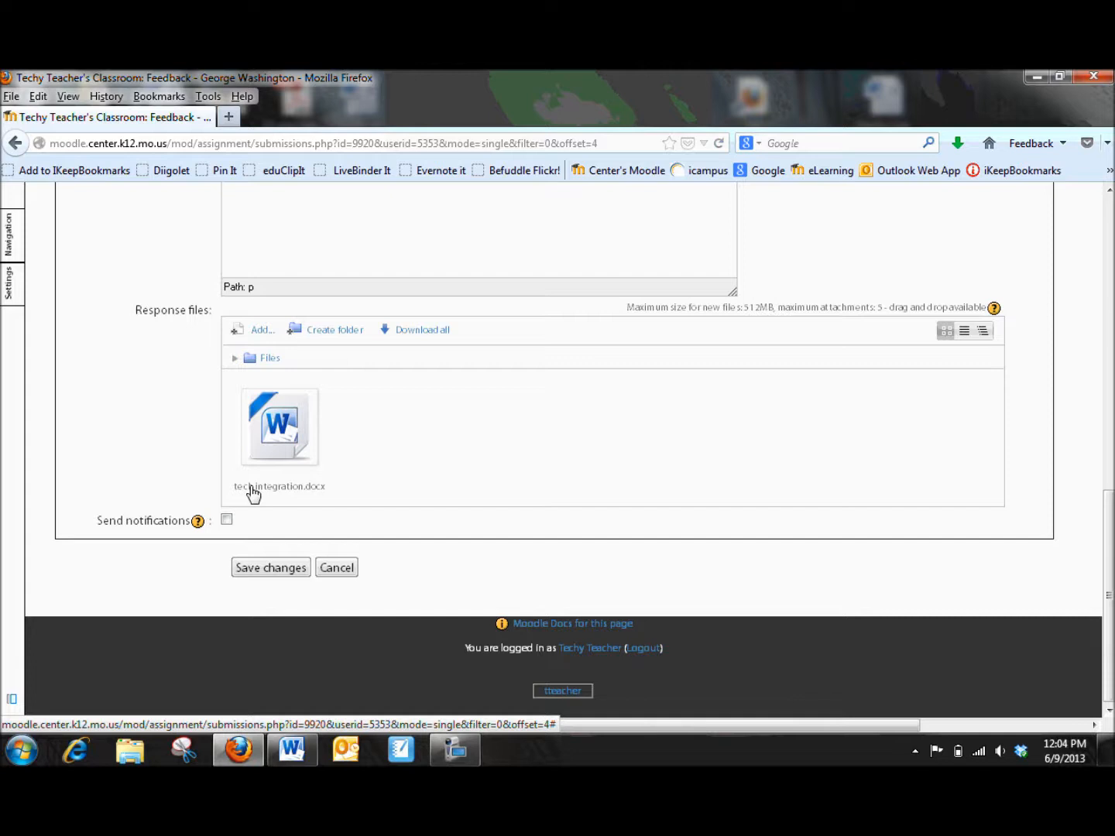
left_click(275, 570)
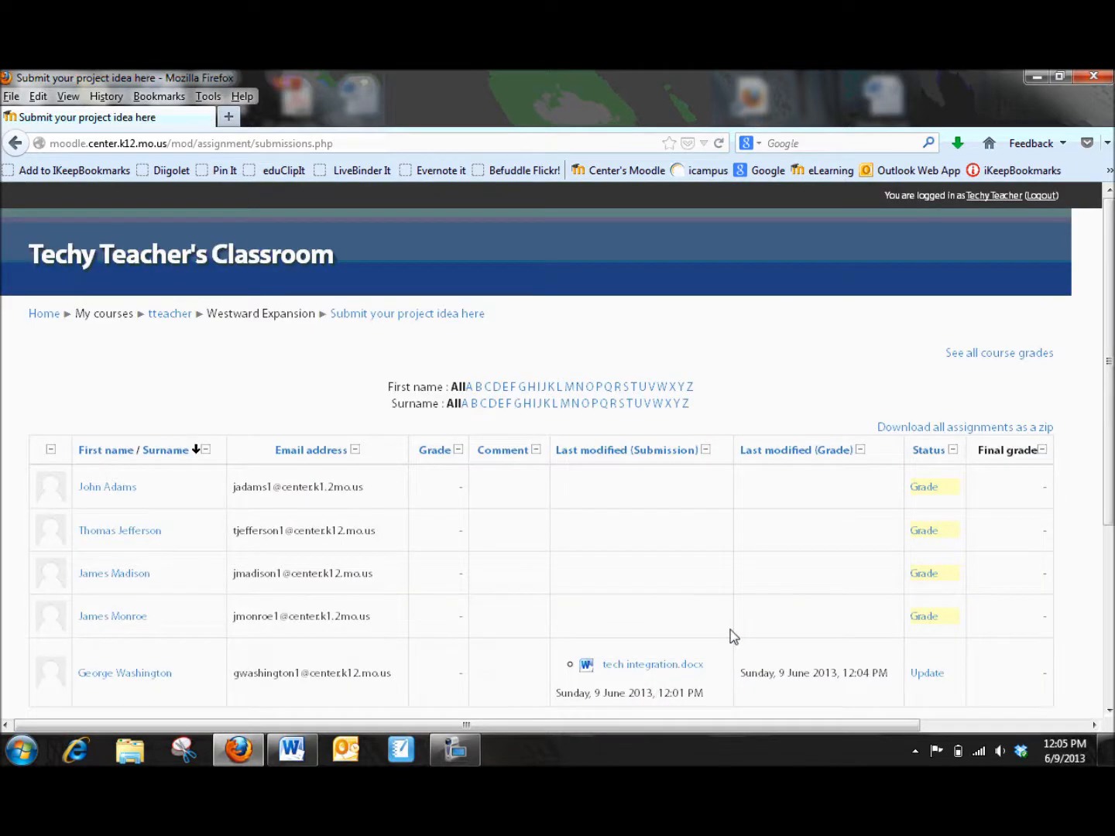
Step: Return to the course and open the submitted assignments of Your reflection of traveling the Oregon Trail
scroll(673, 665, "down", 5)
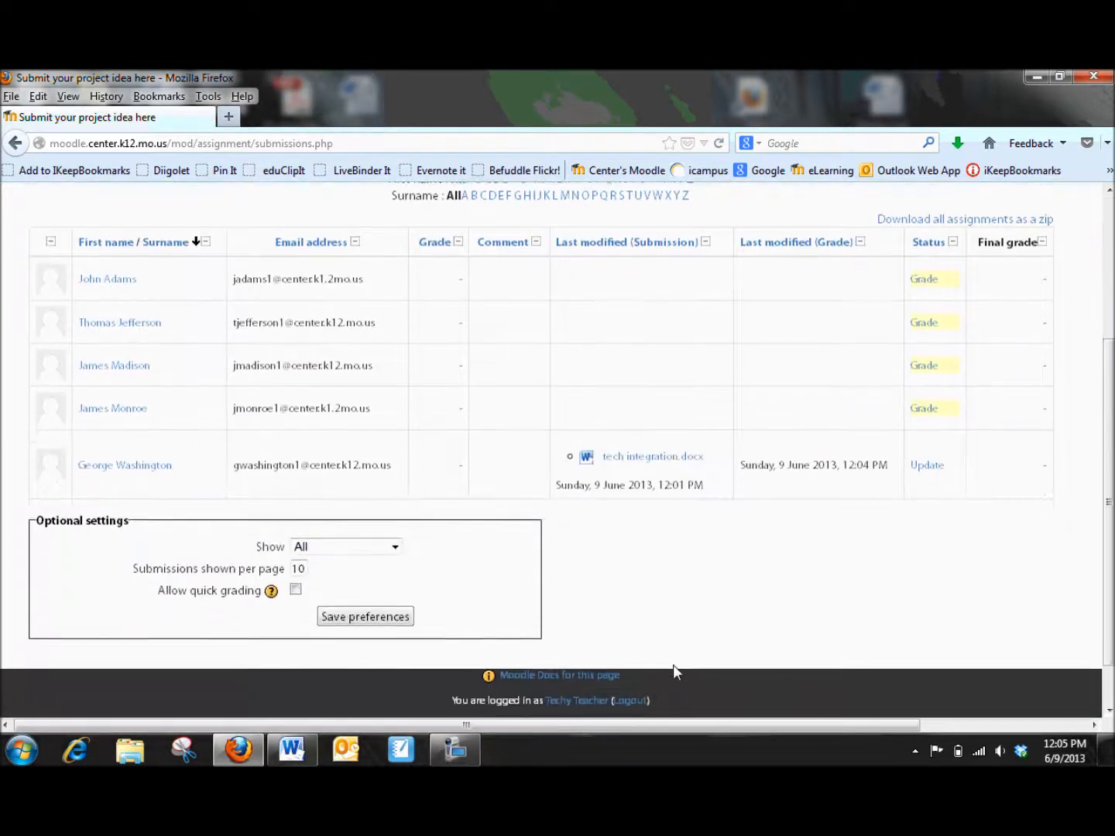
scroll(654, 674, "up", 5)
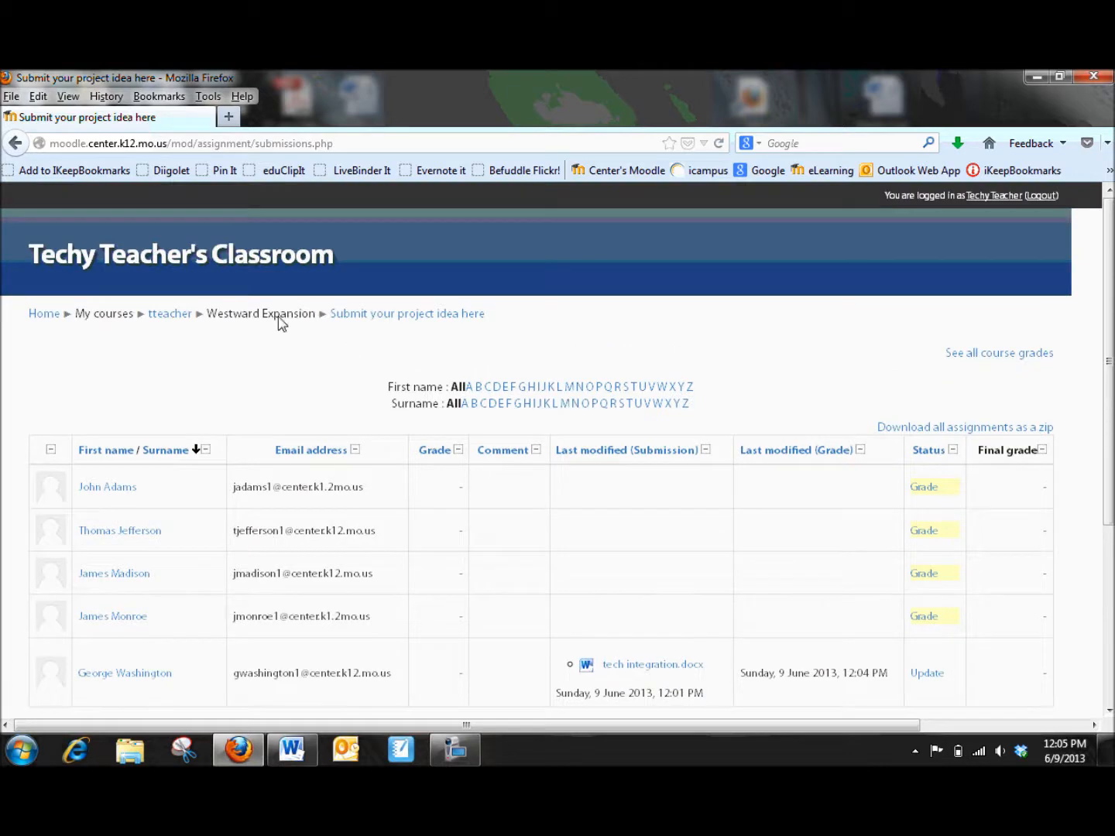
left_click(179, 315)
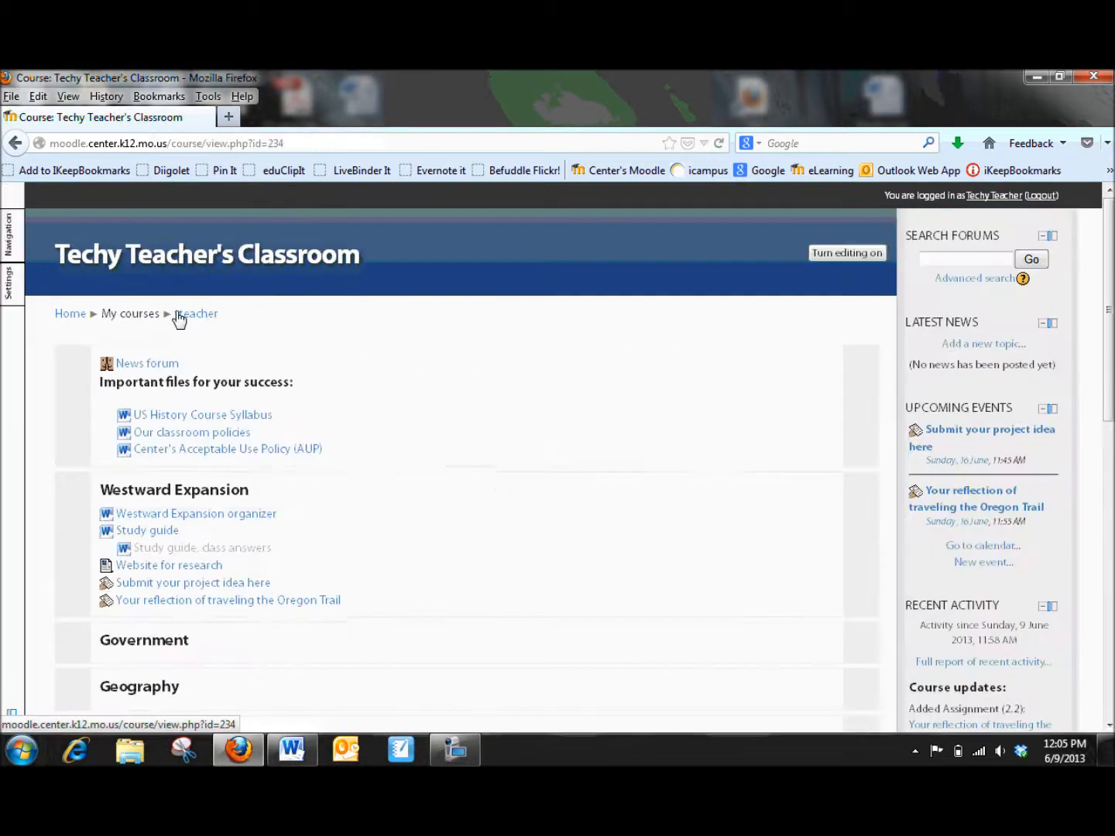
left_click(230, 607)
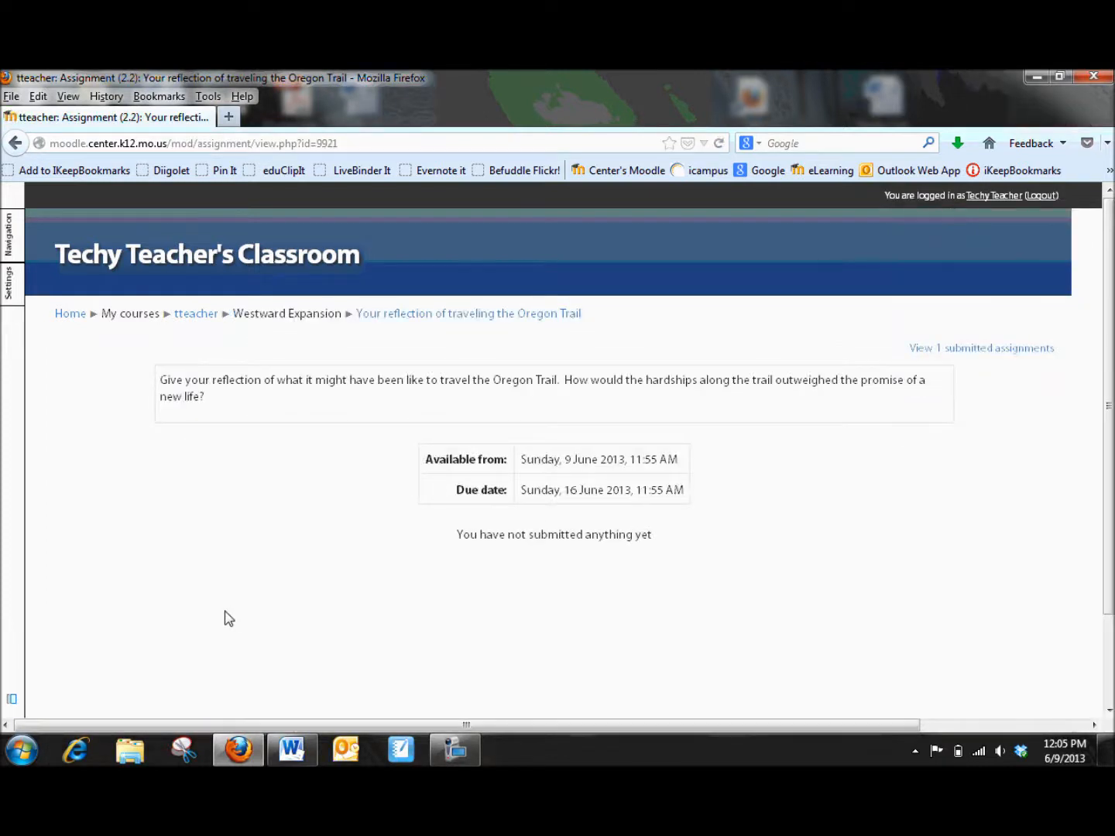
left_click(974, 351)
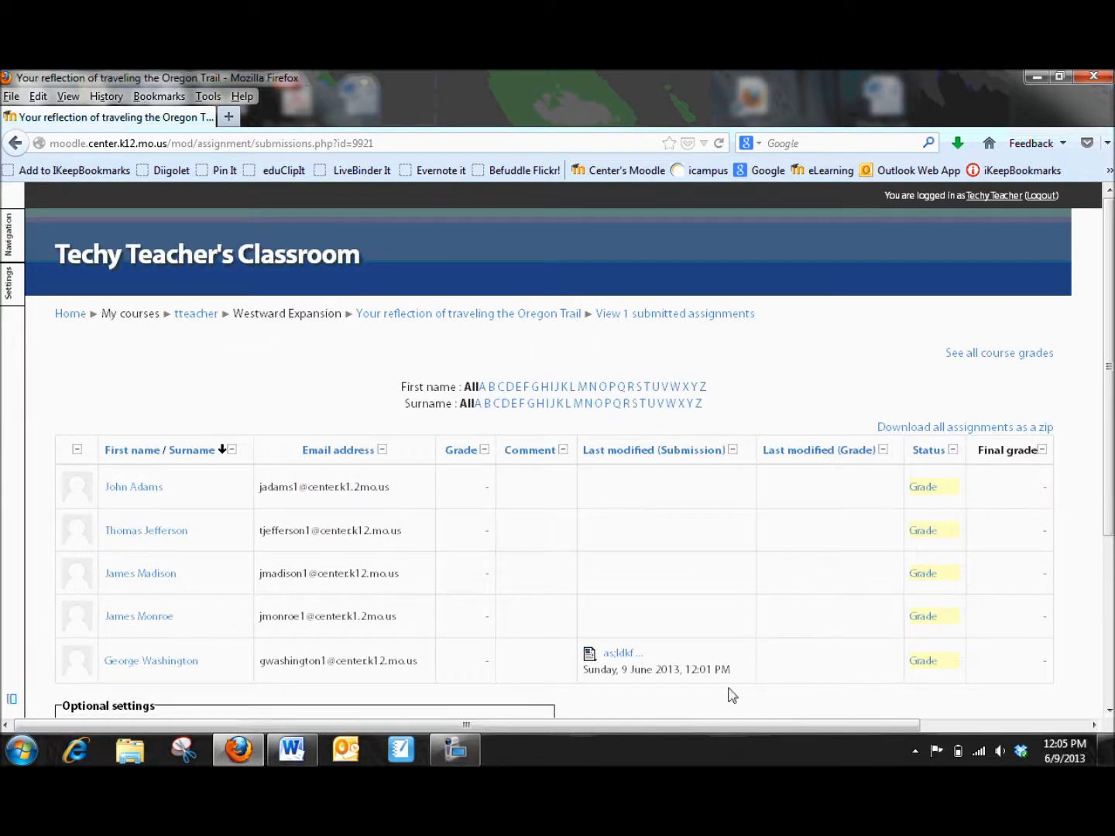
Step: View George Washington's online text submission in its popup window, then close the window
left_click(622, 654)
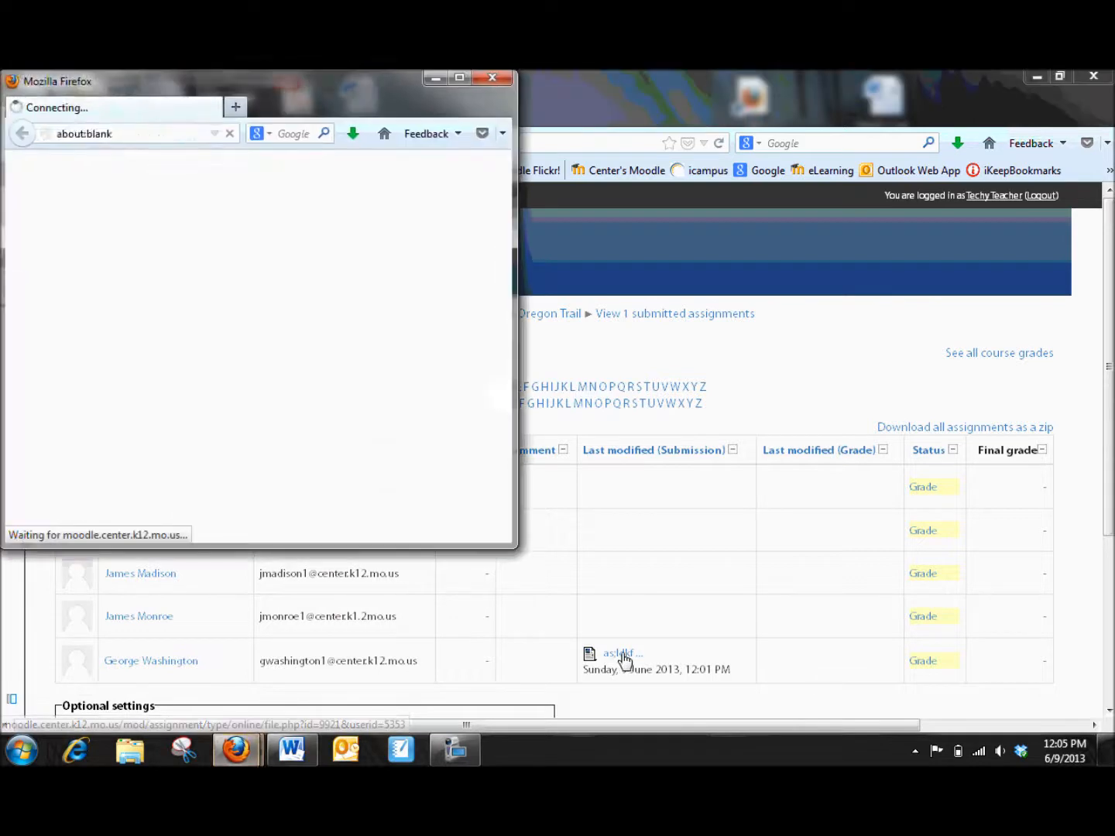
left_click_drag(516, 547, 827, 619)
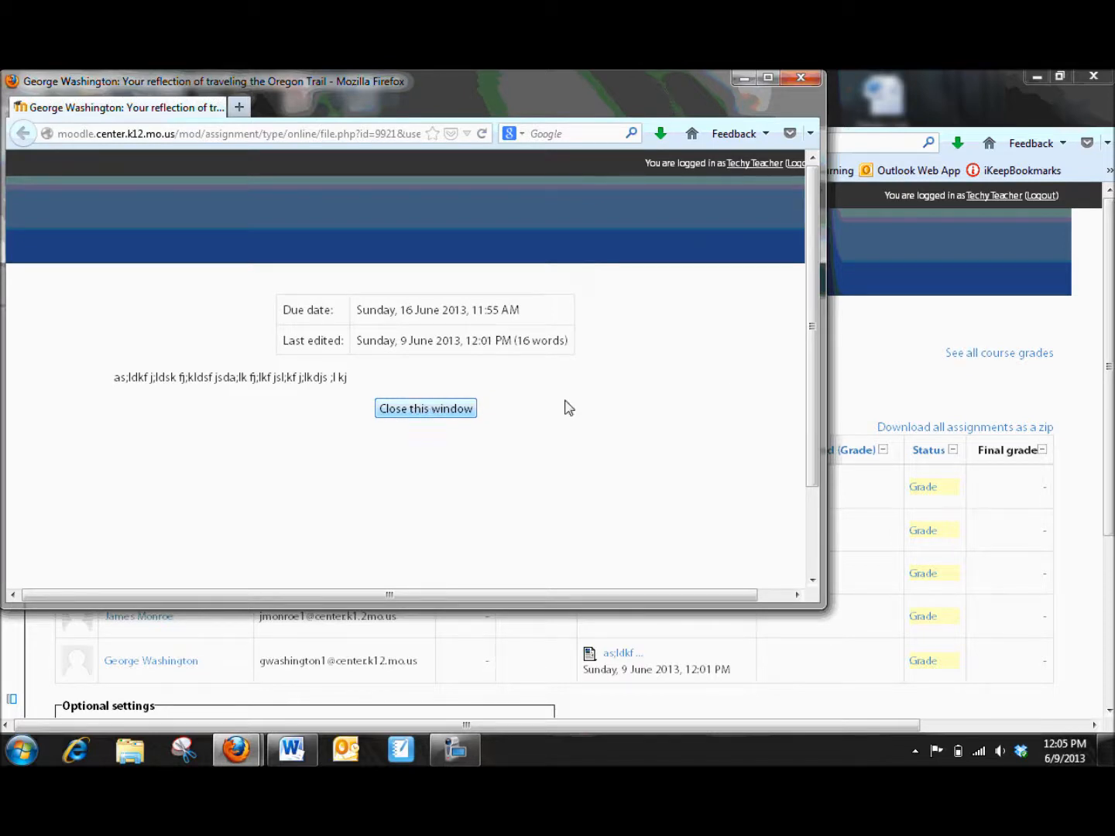
left_click_drag(814, 360, 822, 395)
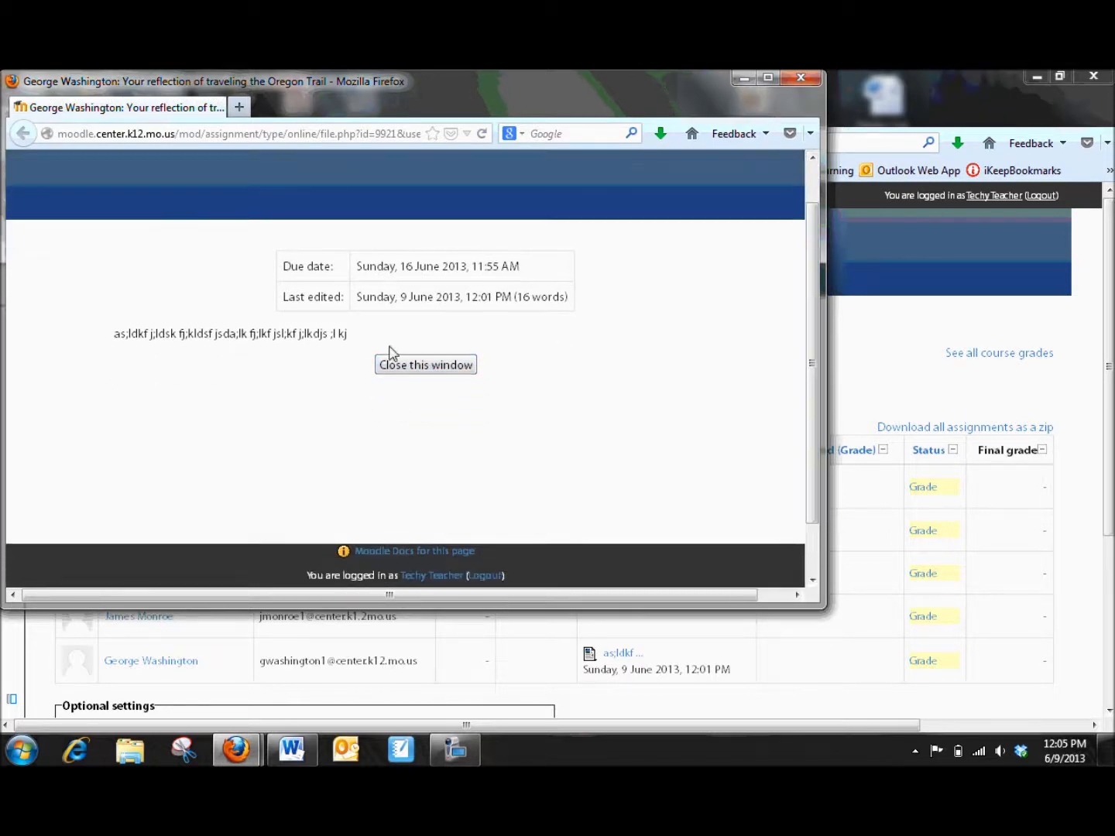
left_click(407, 372)
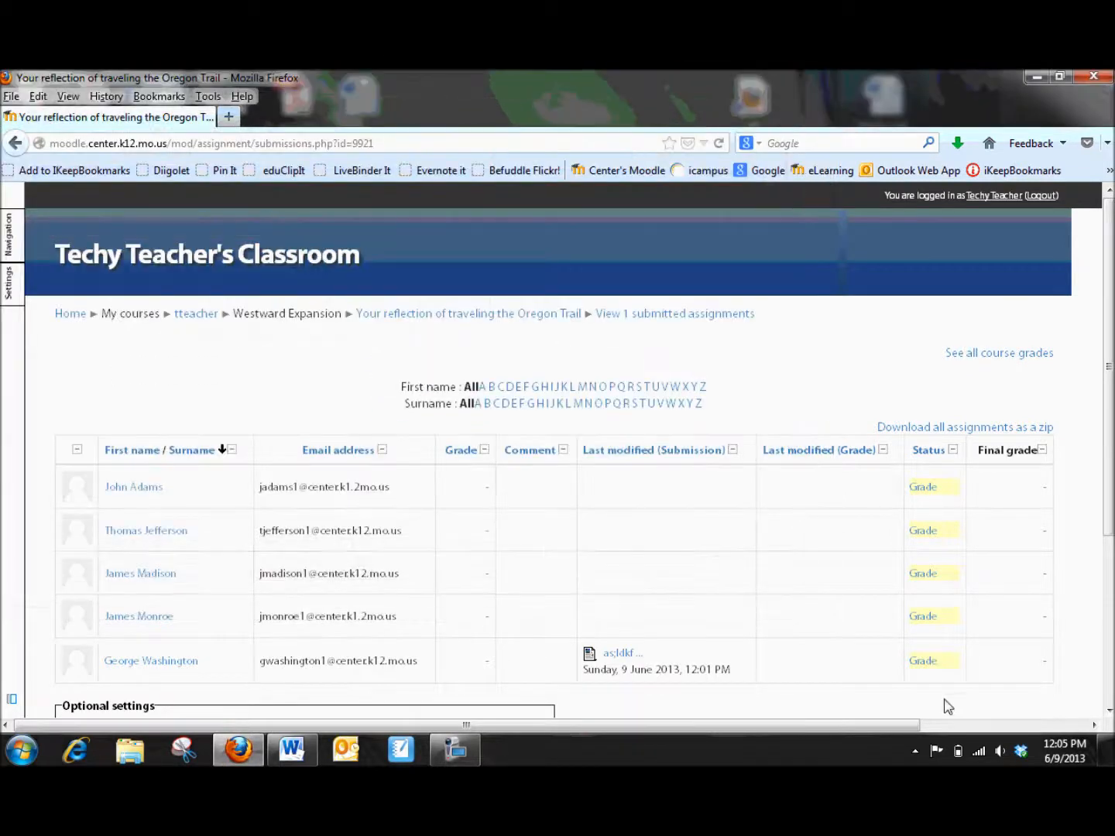
Step: Open George Washington's feedback form for the reflection assignment, review it, and go back to the course page
left_click(922, 664)
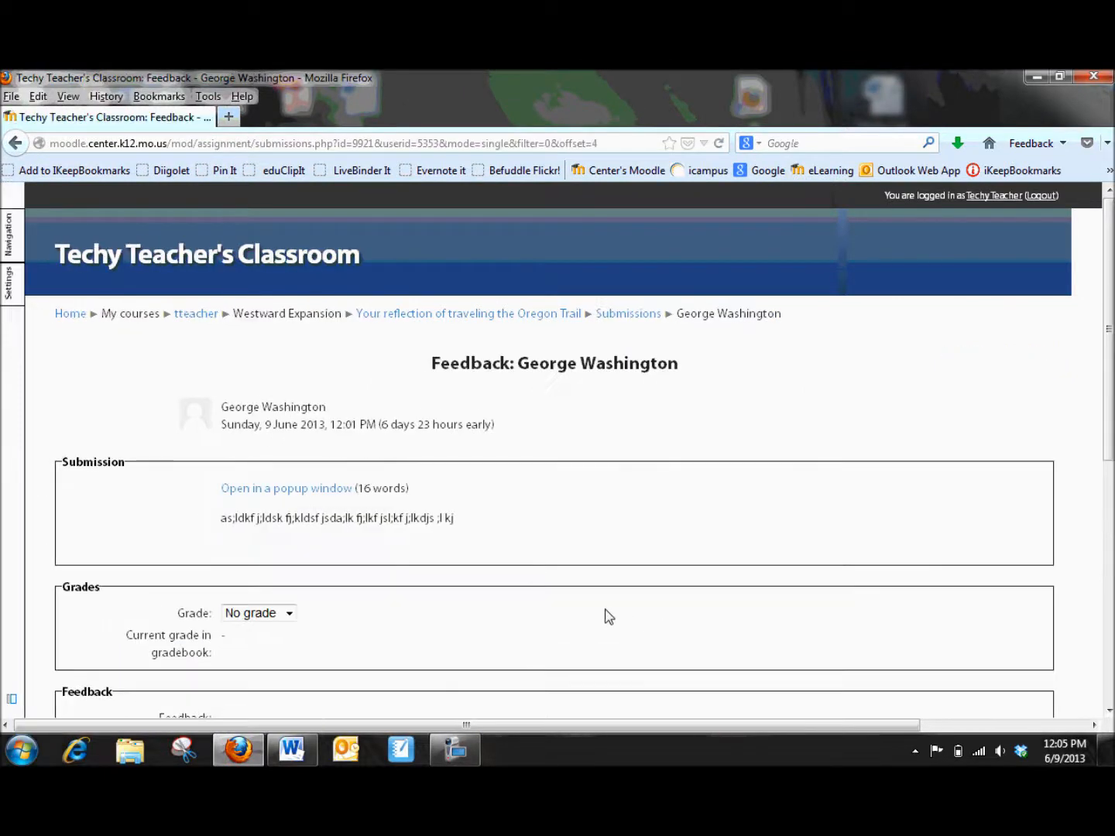
scroll(600, 615, "down", 6)
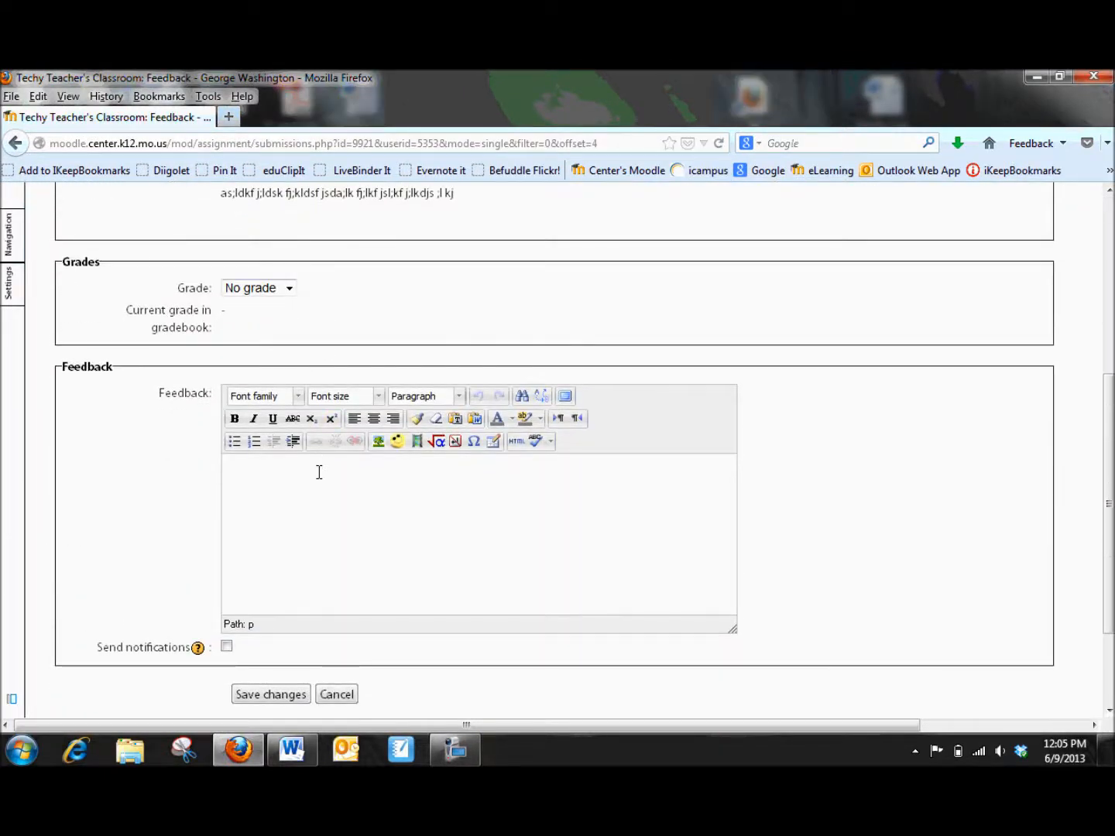
scroll(306, 490, "down", 3)
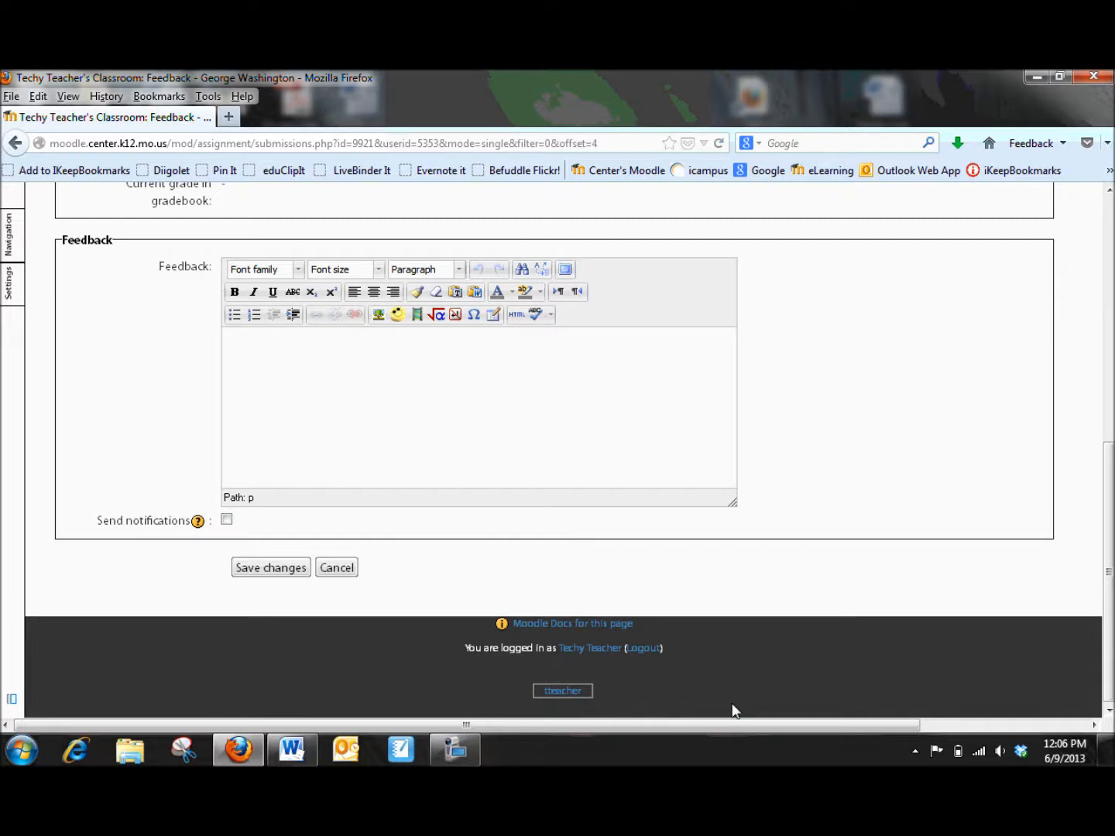
scroll(735, 709, "up", 10)
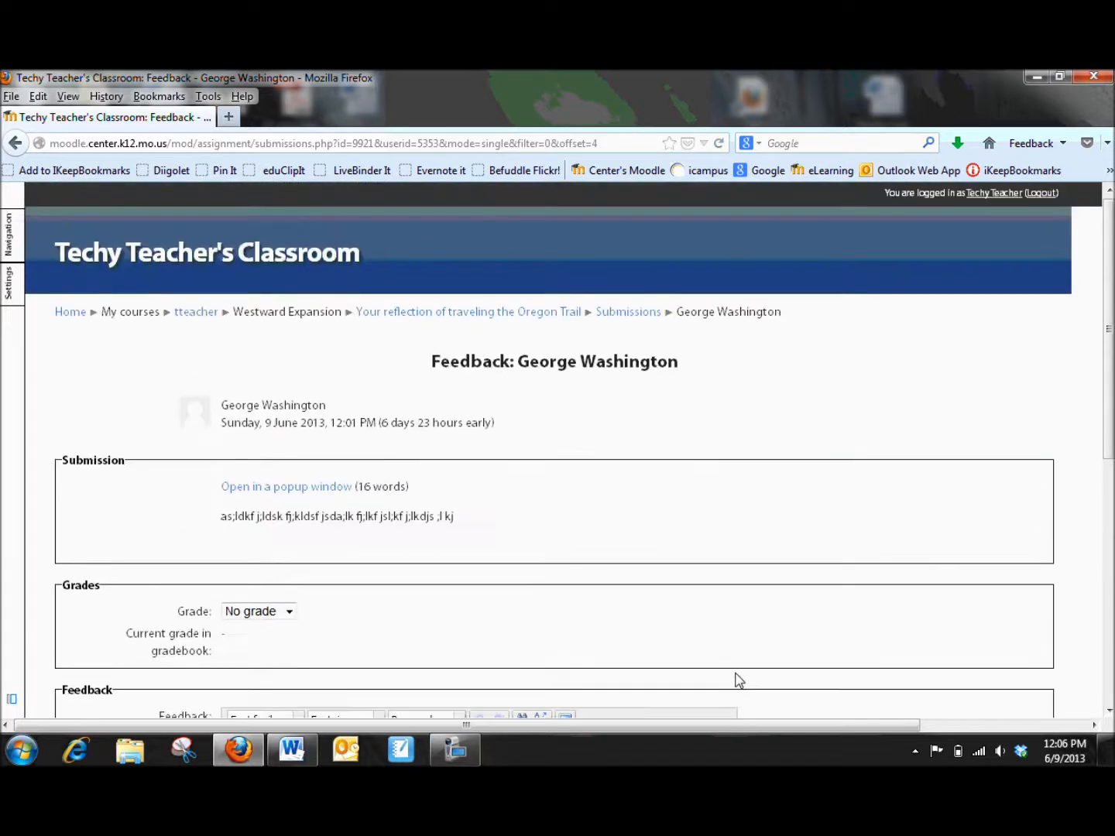
left_click(198, 315)
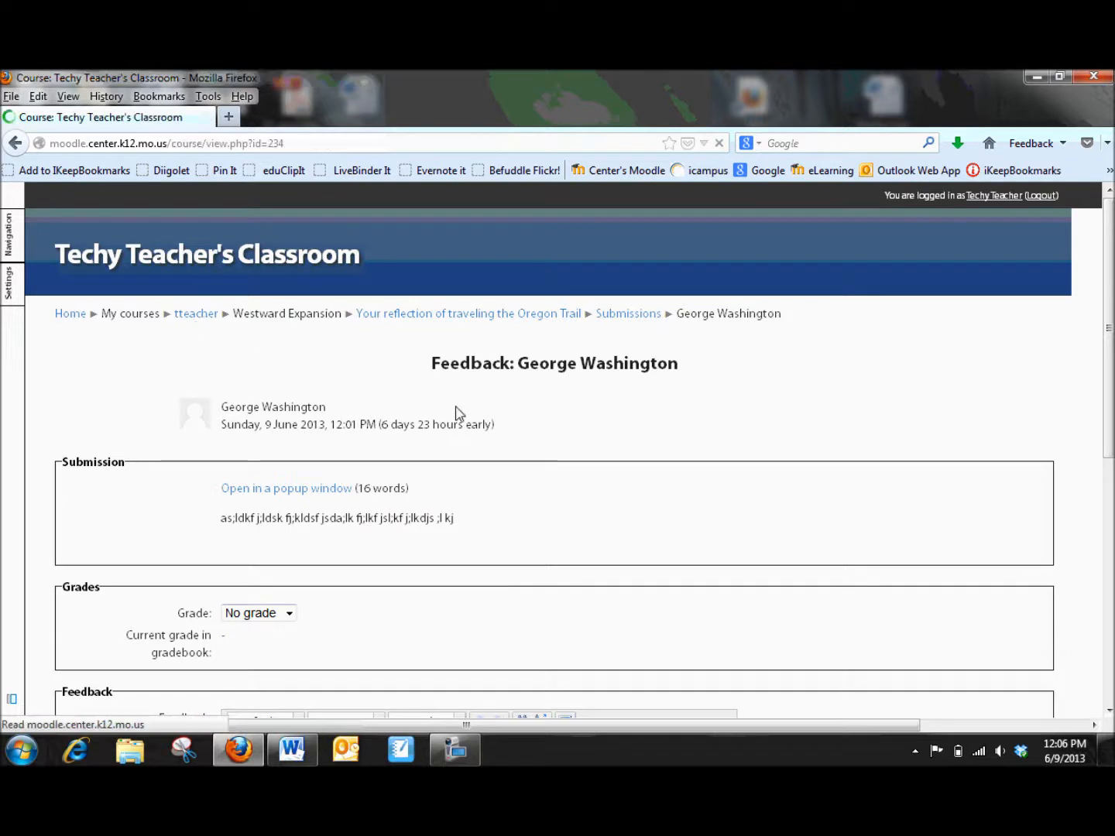